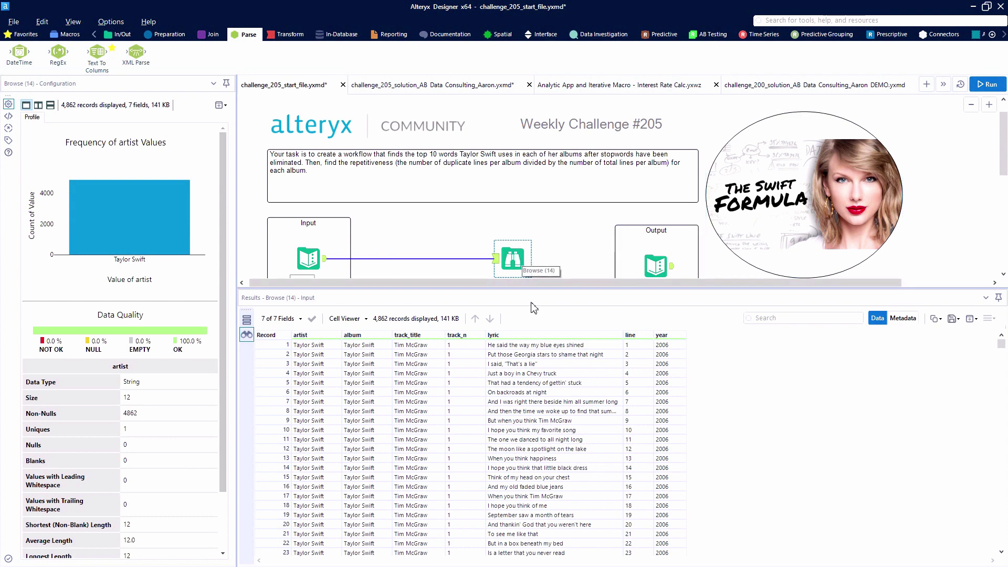
Step: Profile the raw lyric values, then display the expected output table of six albums
{"action": "left_click_drag", "start_coordinate": [534, 363], "coordinate": [550, 491]}
{"action": "scroll", "coordinate": [549, 491], "scroll_direction": "down", "scroll_amount": 15}
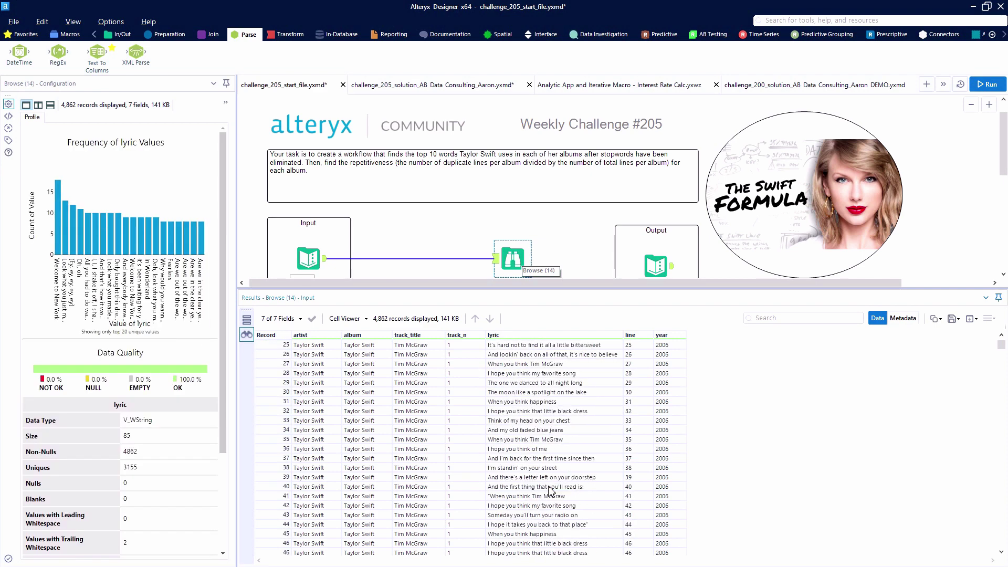
{"action": "scroll", "coordinate": [550, 491], "scroll_direction": "down", "scroll_amount": 16}
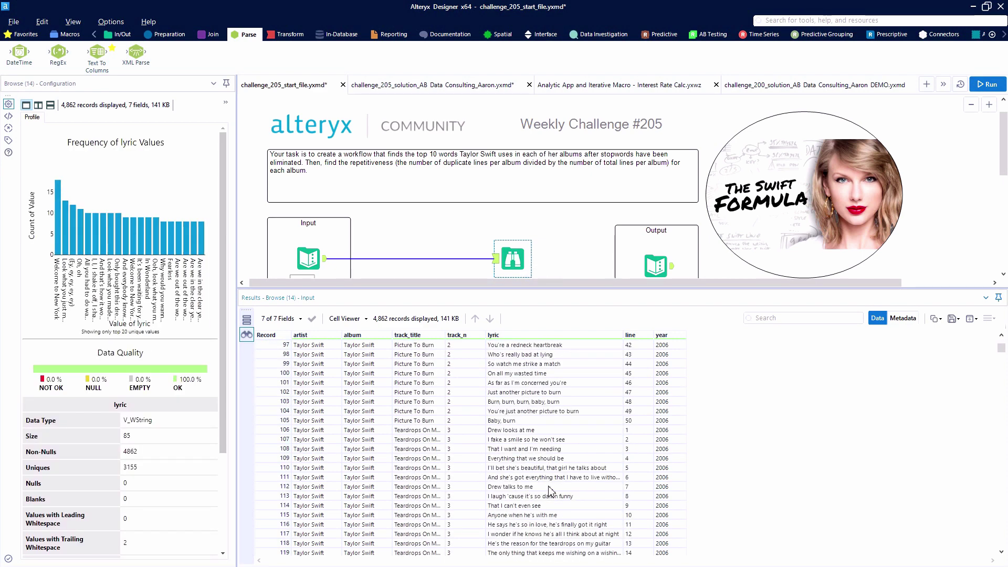
{"action": "scroll", "coordinate": [518, 232], "scroll_direction": "down", "scroll_amount": 2}
{"action": "left_click", "coordinate": [663, 194]}
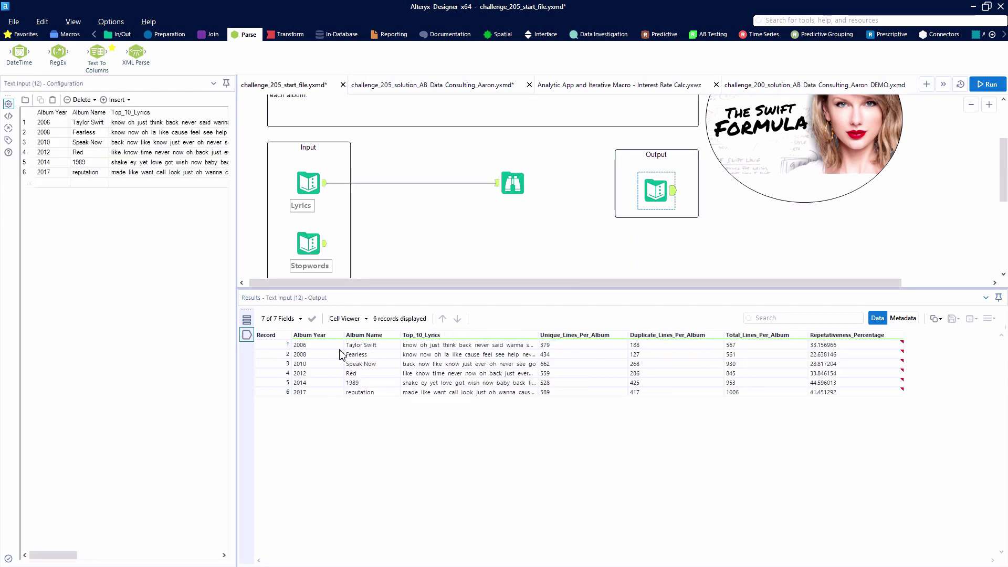
Step: Inspect the expected output rows, widening Top_10_Lyrics to read Speak Now and Fearless values
{"action": "left_click", "coordinate": [365, 347]}
{"action": "left_click", "coordinate": [367, 355]}
{"action": "left_click", "coordinate": [367, 365]}
{"action": "left_click", "coordinate": [419, 366]}
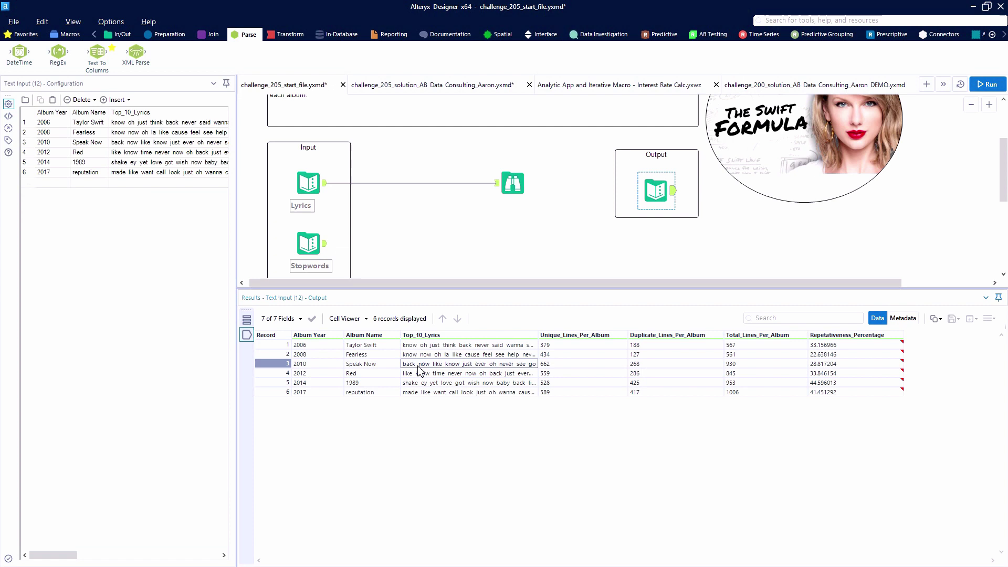
{"action": "left_click_drag", "start_coordinate": [539, 336], "coordinate": [649, 336]}
{"action": "left_click", "coordinate": [711, 355]}
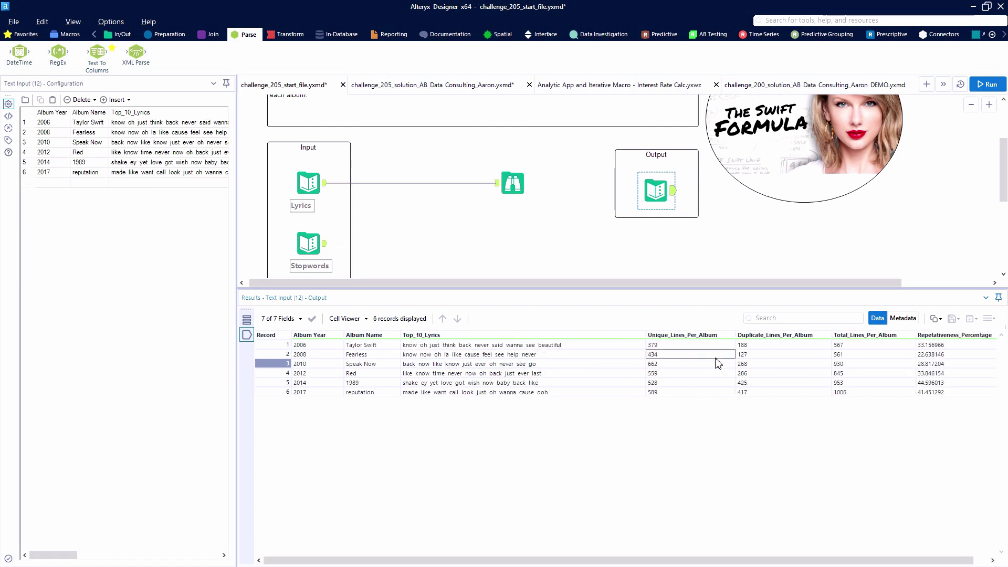
{"action": "left_click", "coordinate": [931, 356]}
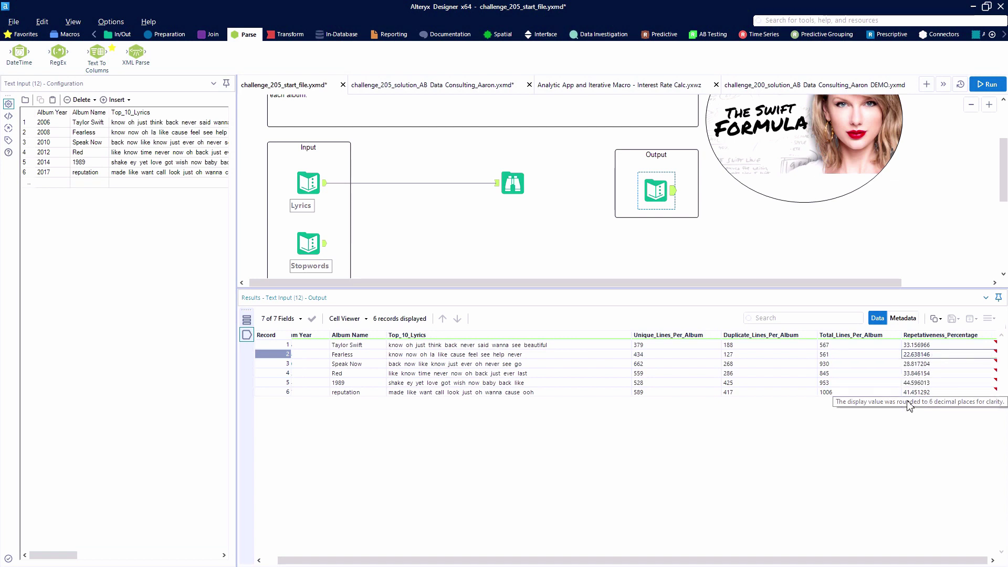
Step: Scroll through the 174-word stopword list in the Stopwords Text Input
{"action": "left_click", "coordinate": [318, 247]}
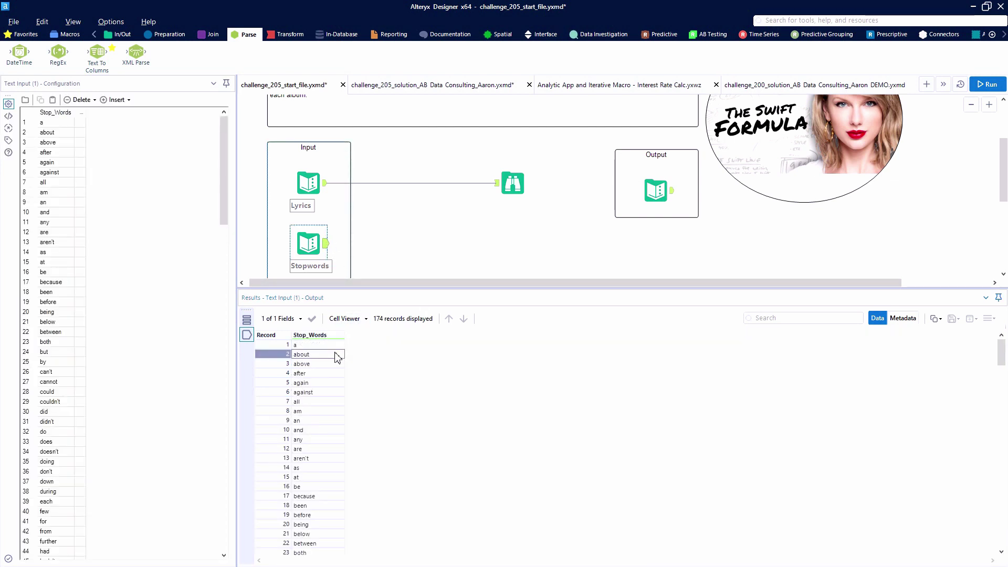
{"action": "scroll", "coordinate": [337, 355], "scroll_direction": "down", "scroll_amount": 16}
{"action": "scroll", "coordinate": [337, 358], "scroll_direction": "down", "scroll_amount": 13}
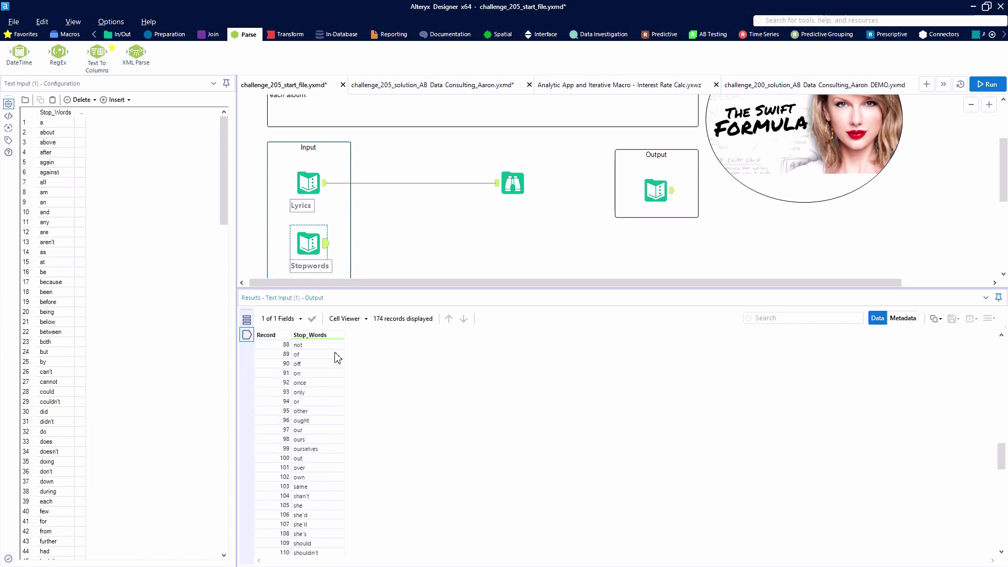
{"action": "scroll", "coordinate": [338, 357], "scroll_direction": "down", "scroll_amount": 8}
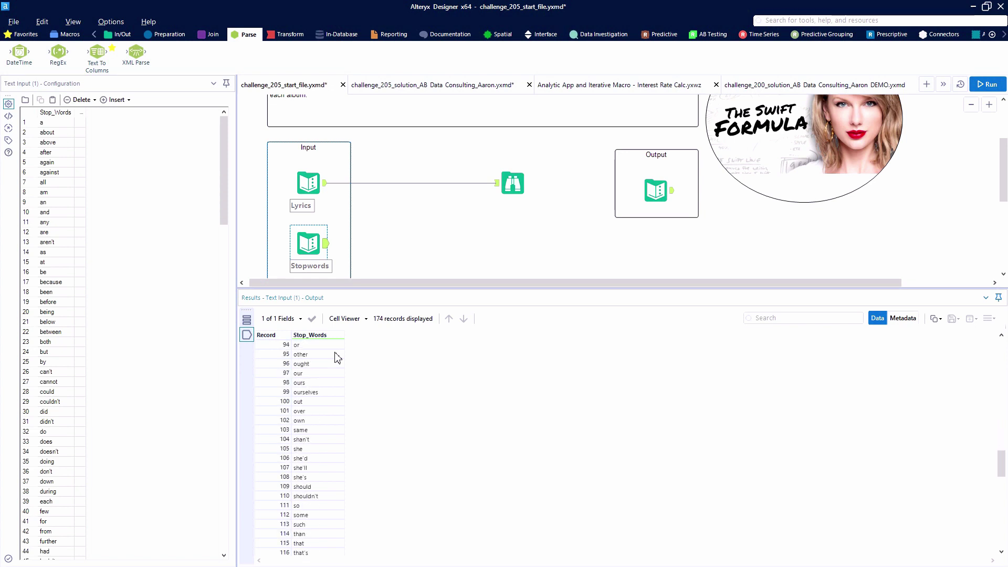
{"action": "scroll", "coordinate": [338, 357], "scroll_direction": "down", "scroll_amount": 5}
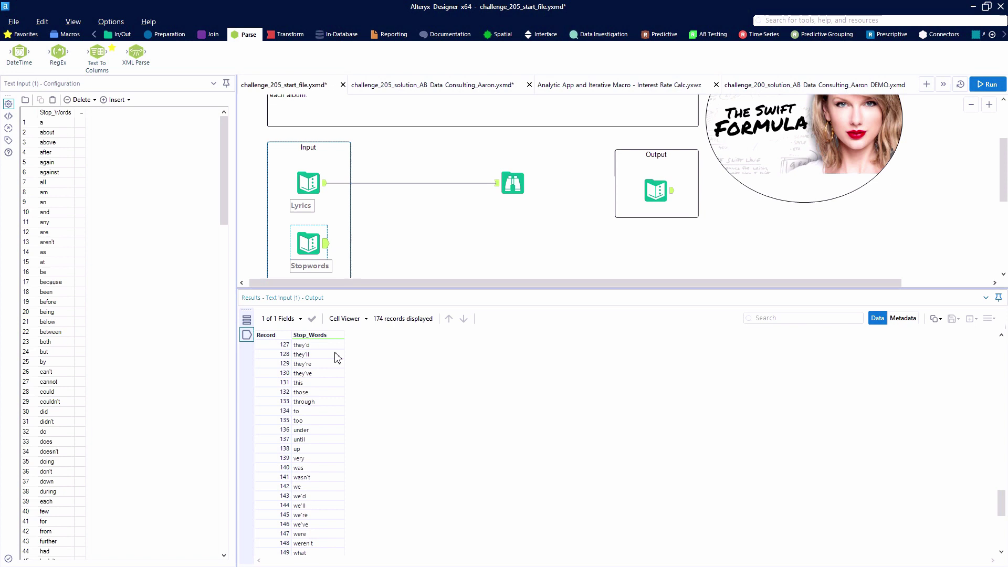
Step: Show the 4,862 raw Taylor Swift lyric lines again in the Browse results
{"action": "left_click", "coordinate": [514, 183]}
{"action": "scroll", "coordinate": [336, 191], "scroll_direction": "up", "scroll_amount": 2}
{"action": "scroll", "coordinate": [331, 191], "scroll_direction": "up", "scroll_amount": 1}
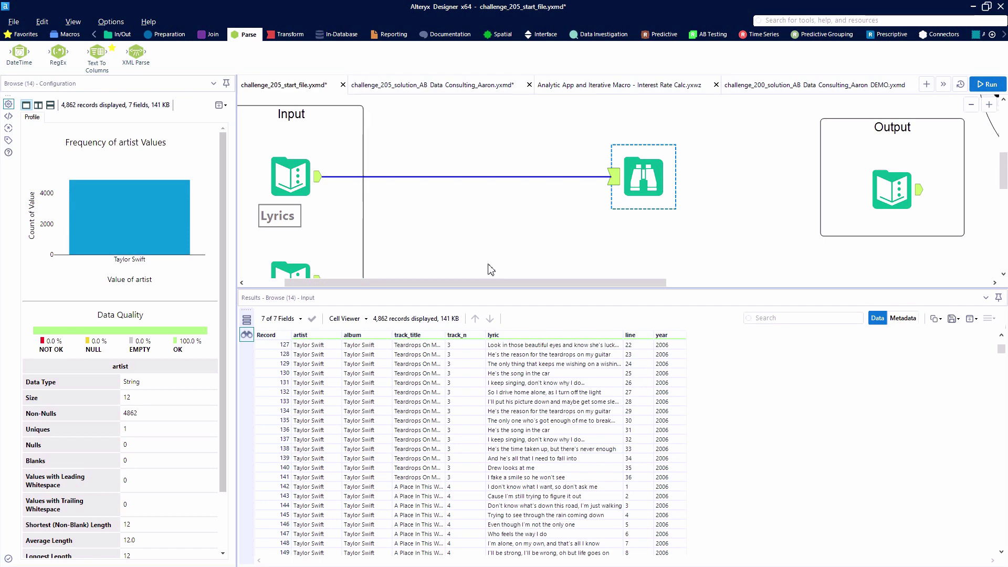
Step: Insert Text To Columns splitting the lyric field on \s into rows
{"action": "left_click_drag", "start_coordinate": [545, 346], "coordinate": [541, 457]}
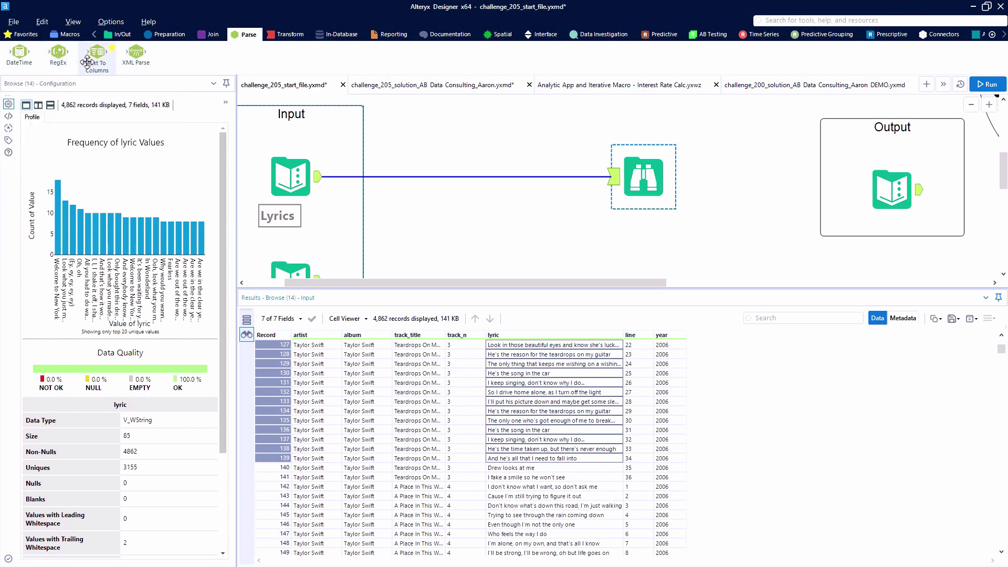
{"action": "left_click_drag", "start_coordinate": [87, 62], "coordinate": [457, 176]}
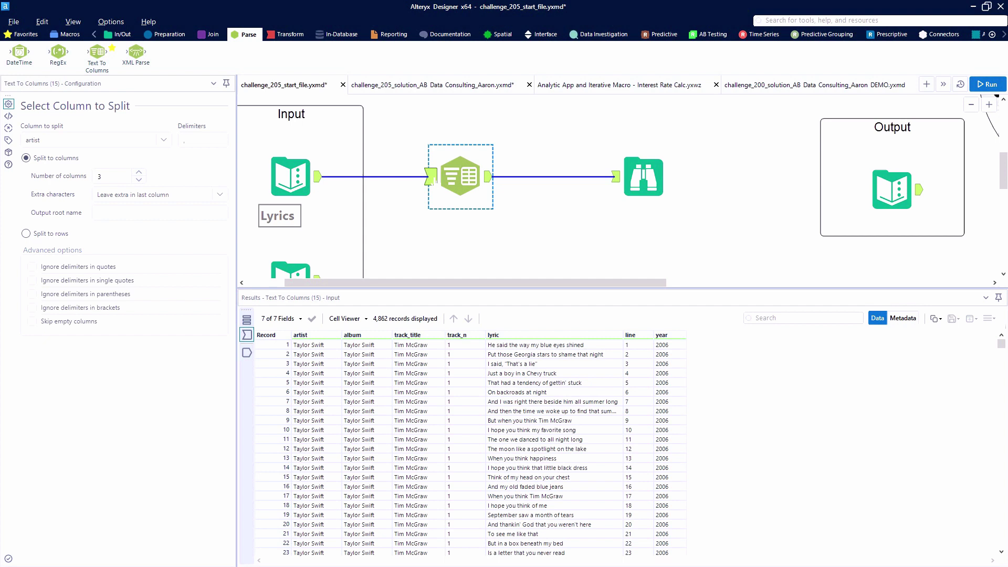
{"action": "left_click", "coordinate": [166, 148]}
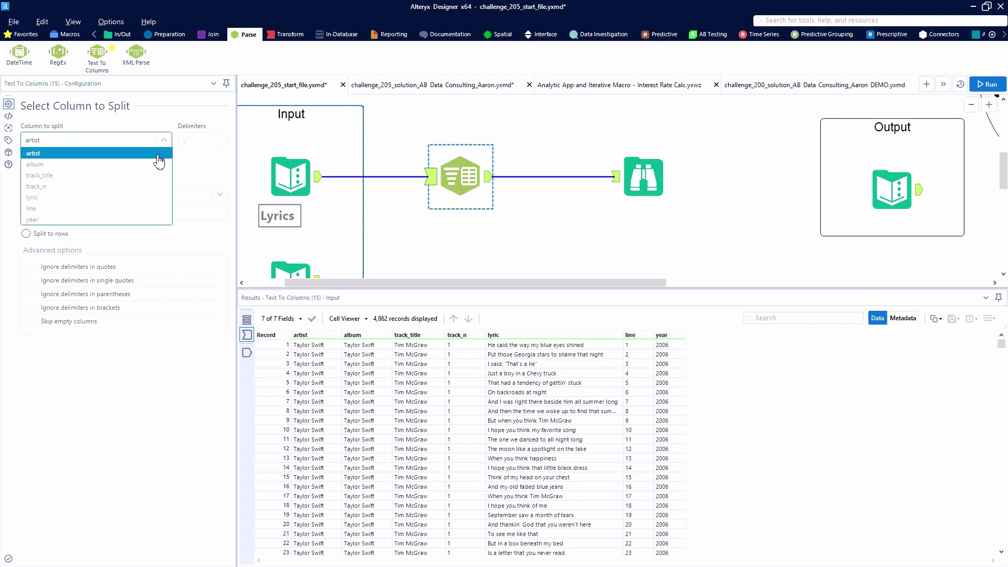
{"action": "left_click", "coordinate": [117, 208]}
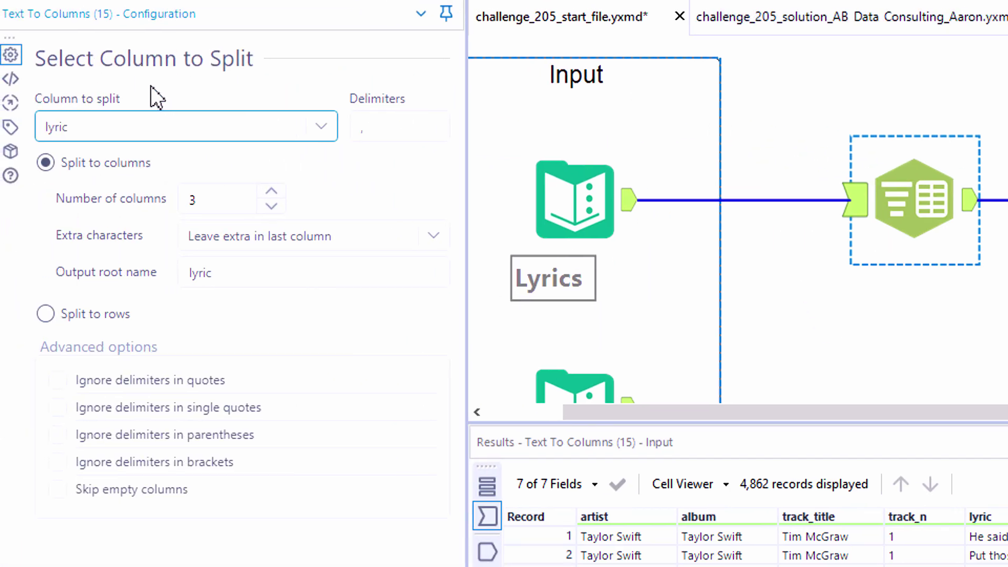
{"action": "left_click", "coordinate": [368, 128]}
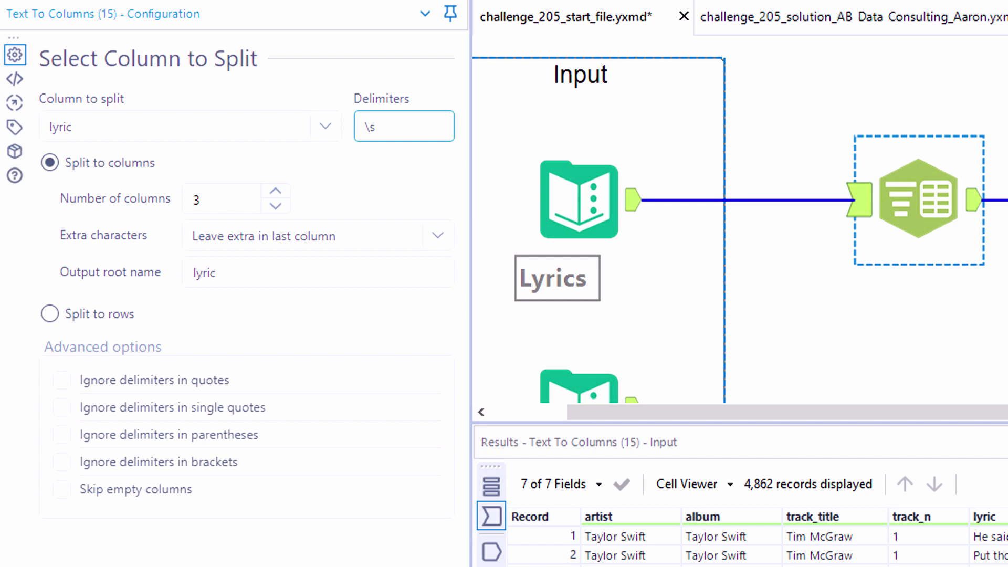
{"action": "left_click", "coordinate": [123, 314]}
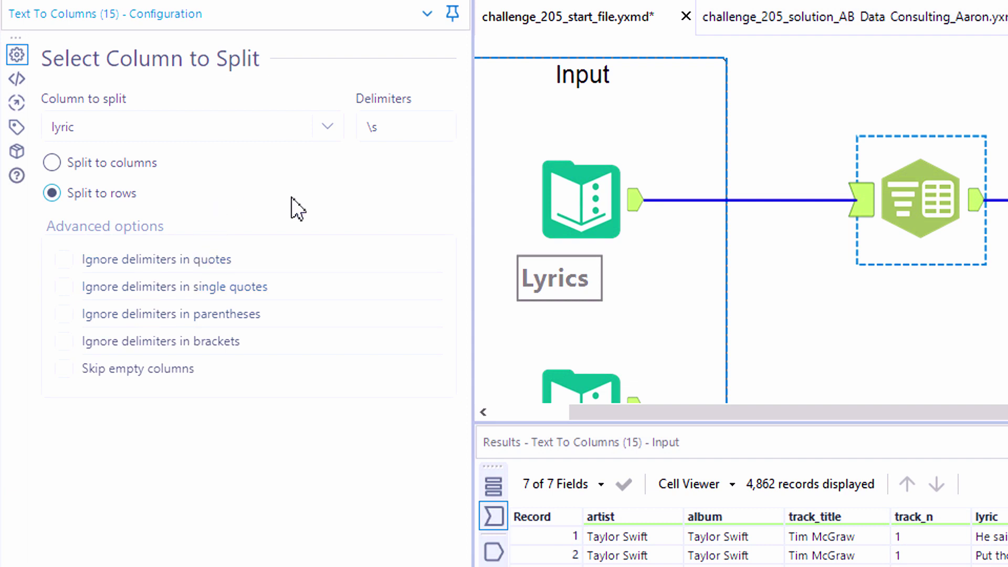
Step: Run the workflow and compare the 35,246 word rows with the original lyric lines
{"action": "key", "text": "ctrl+r"}
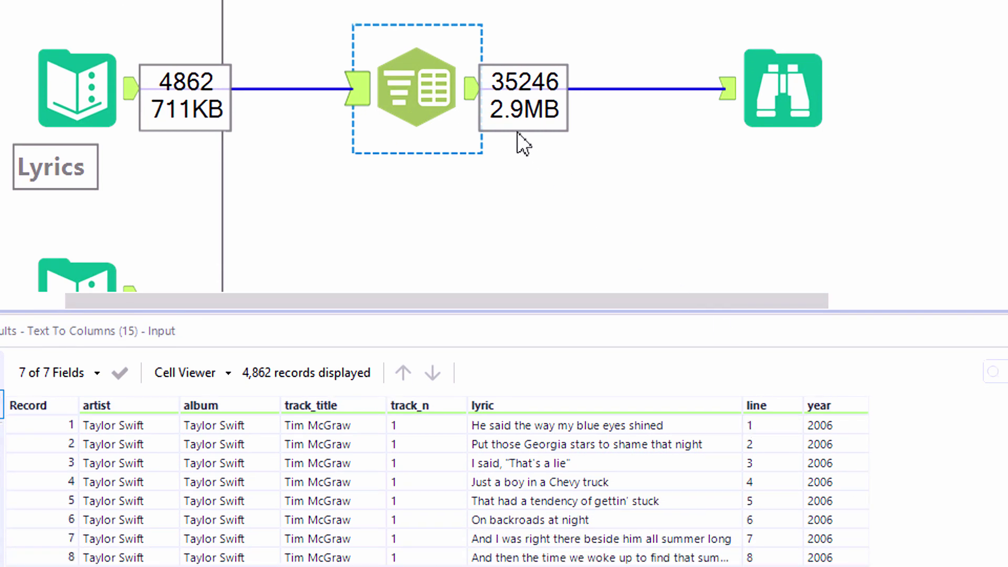
{"action": "left_click", "coordinate": [476, 94]}
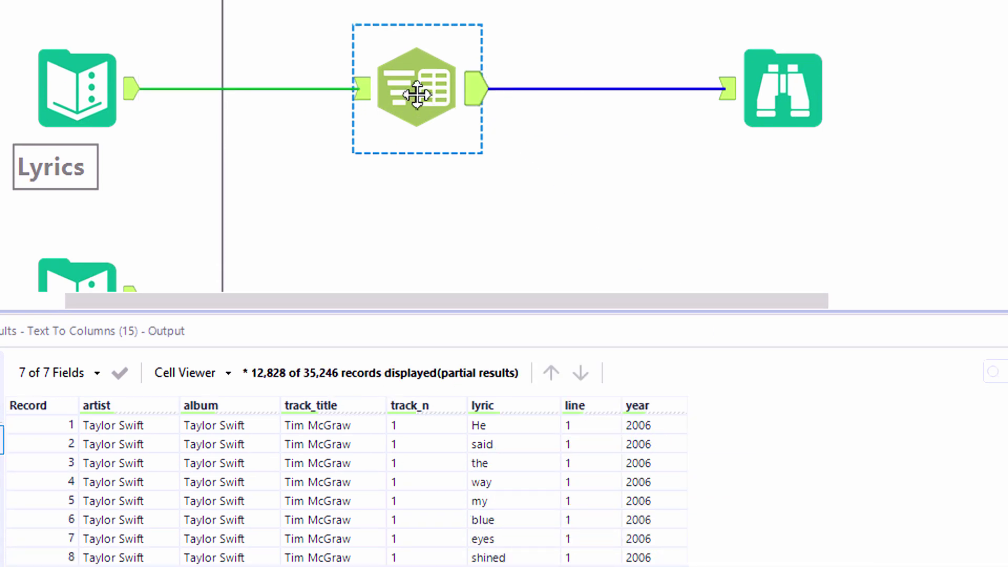
{"action": "left_click", "coordinate": [358, 89]}
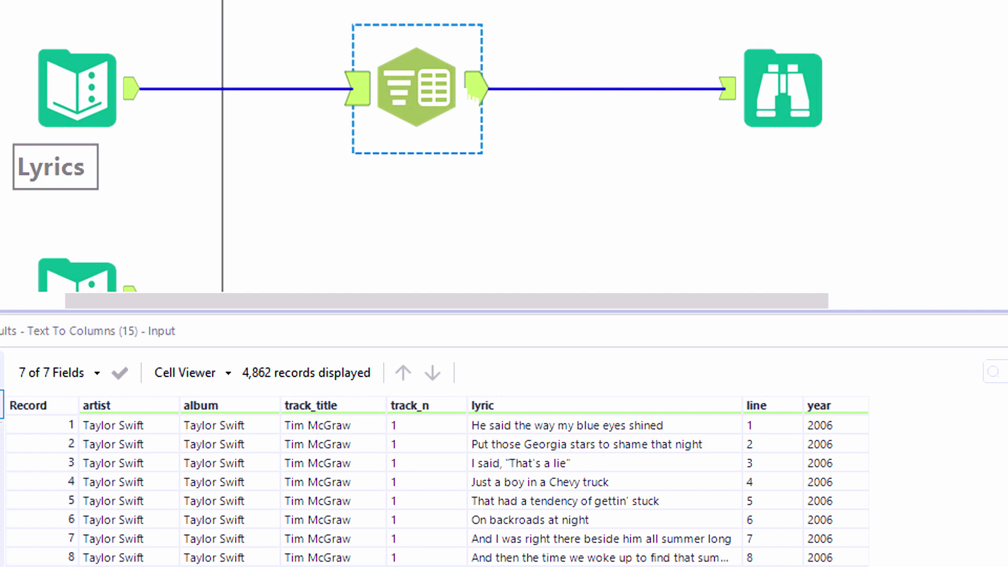
{"action": "left_click", "coordinate": [474, 95]}
{"action": "scroll", "coordinate": [558, 447], "scroll_direction": "down", "scroll_amount": 7}
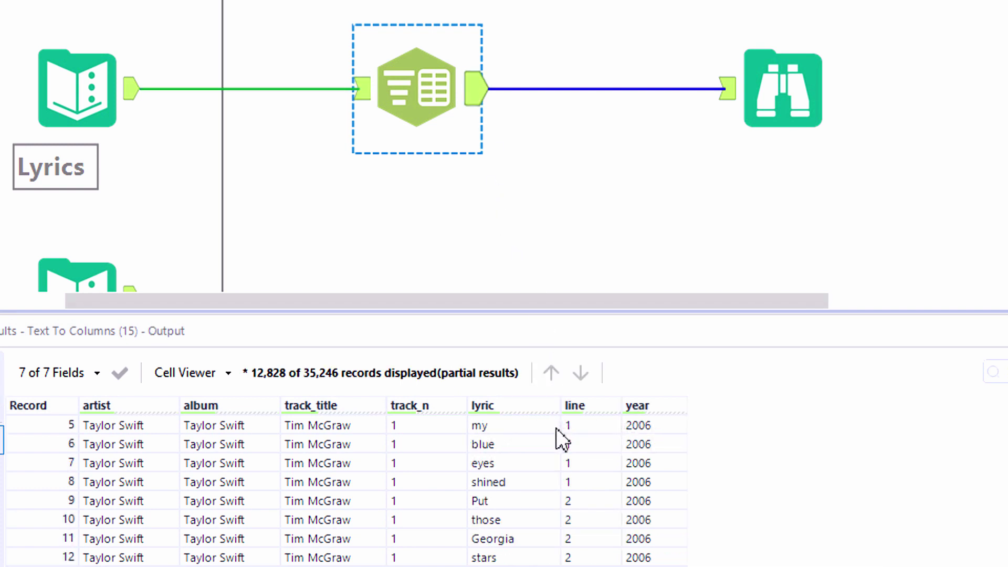
{"action": "scroll", "coordinate": [558, 448], "scroll_direction": "down", "scroll_amount": 7}
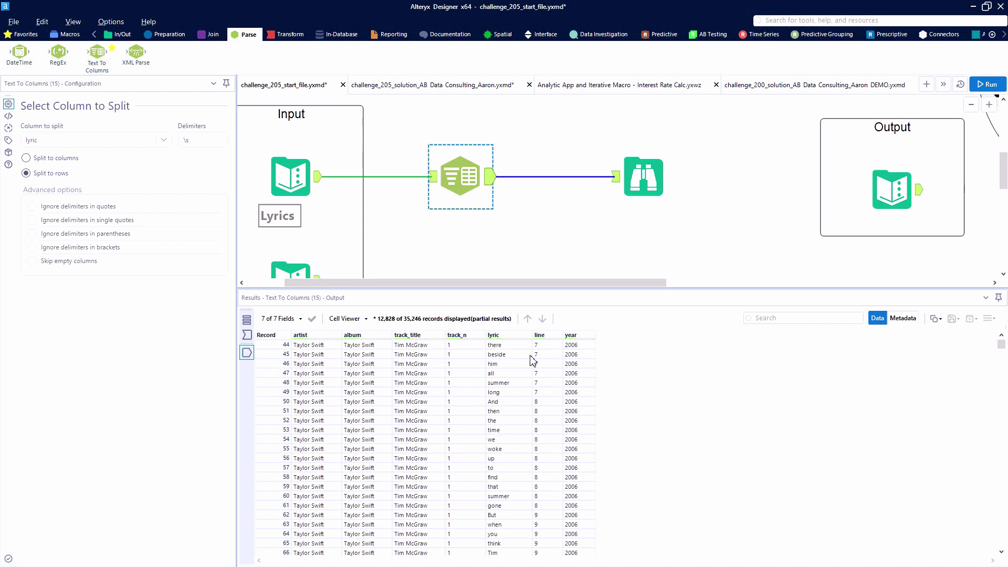
Step: Open the solution workflow's word-splitting step and examine the quoted lyric That's in record 19
{"action": "left_click", "coordinate": [431, 84]}
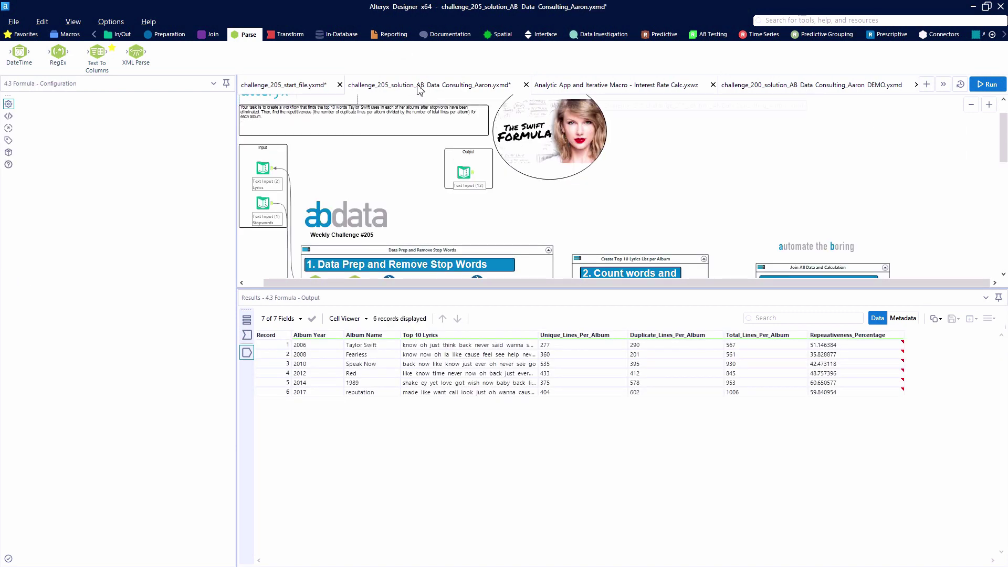
{"action": "scroll", "coordinate": [331, 236], "scroll_direction": "down", "scroll_amount": 2}
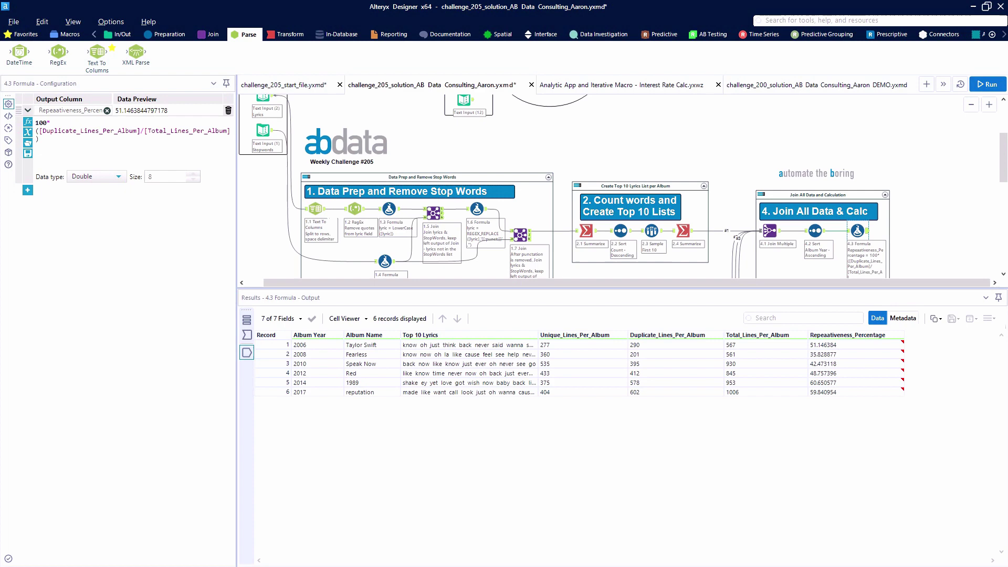
{"action": "left_click", "coordinate": [327, 215]}
{"action": "scroll", "coordinate": [331, 215], "scroll_direction": "down", "scroll_amount": 1}
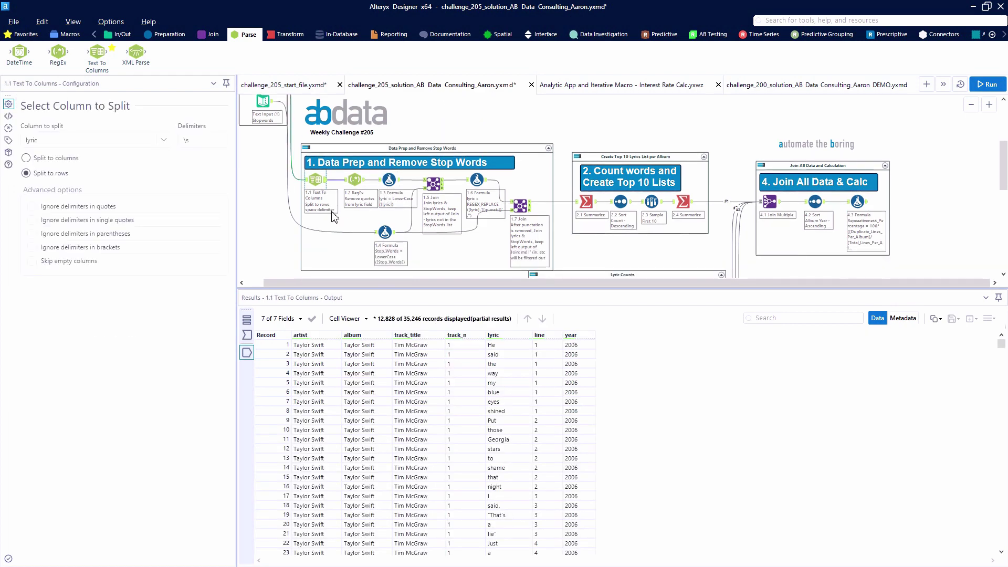
{"action": "scroll", "coordinate": [332, 216], "scroll_direction": "up", "scroll_amount": 1}
{"action": "scroll", "coordinate": [332, 215], "scroll_direction": "up", "scroll_amount": 1}
{"action": "scroll", "coordinate": [463, 202], "scroll_direction": "up", "scroll_amount": 1}
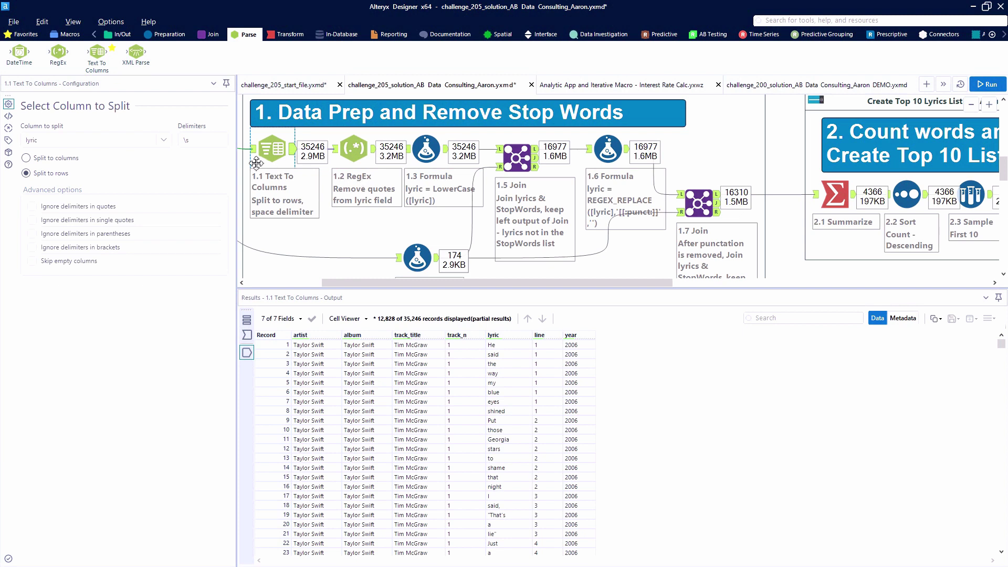
{"action": "scroll", "coordinate": [511, 351], "scroll_direction": "down", "scroll_amount": 2}
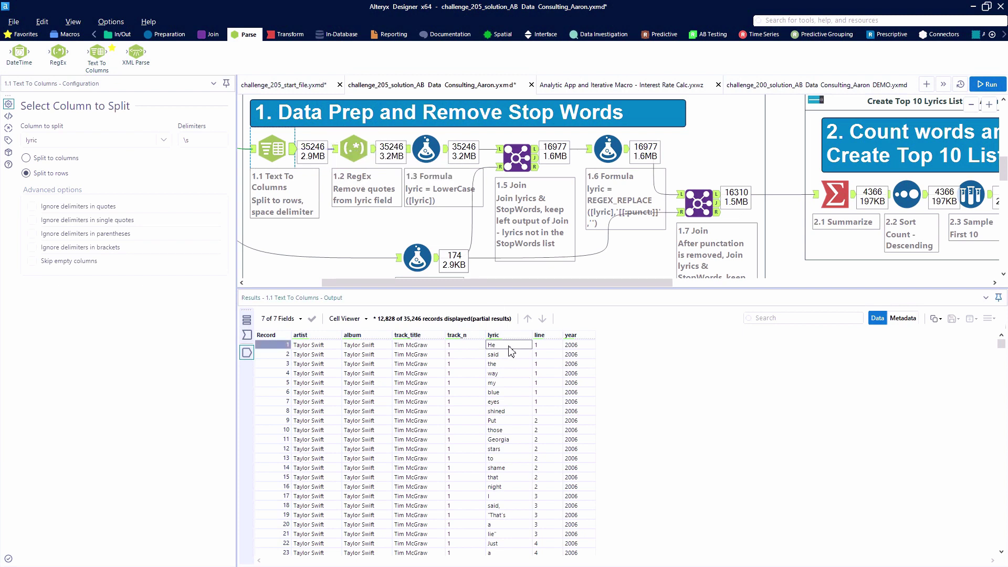
{"action": "scroll", "coordinate": [511, 351], "scroll_direction": "down", "scroll_amount": 4}
{"action": "left_click", "coordinate": [513, 367]}
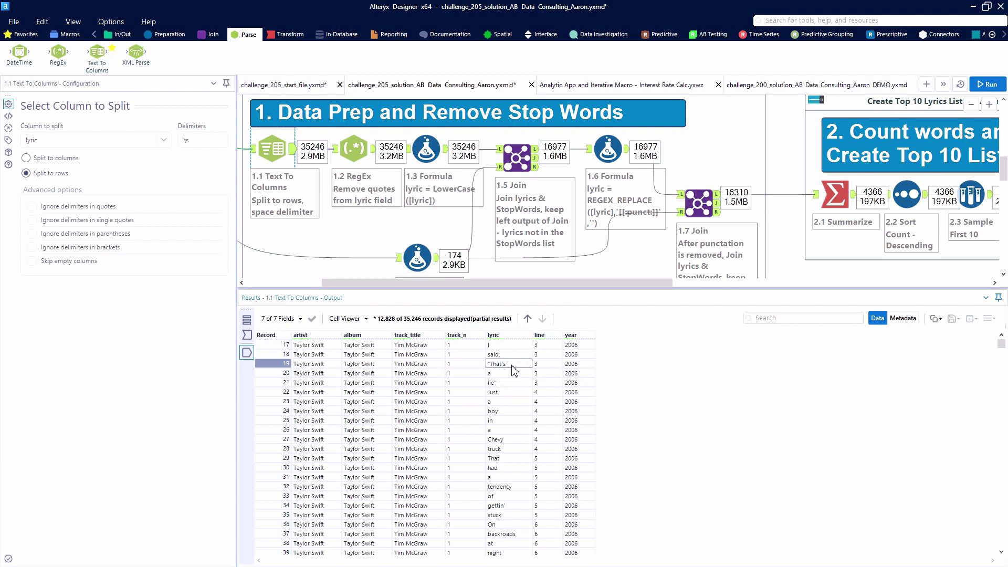
Step: Review the 1.2 RegEx quote-matching expression and its empty replacement text
{"action": "left_click", "coordinate": [353, 149]}
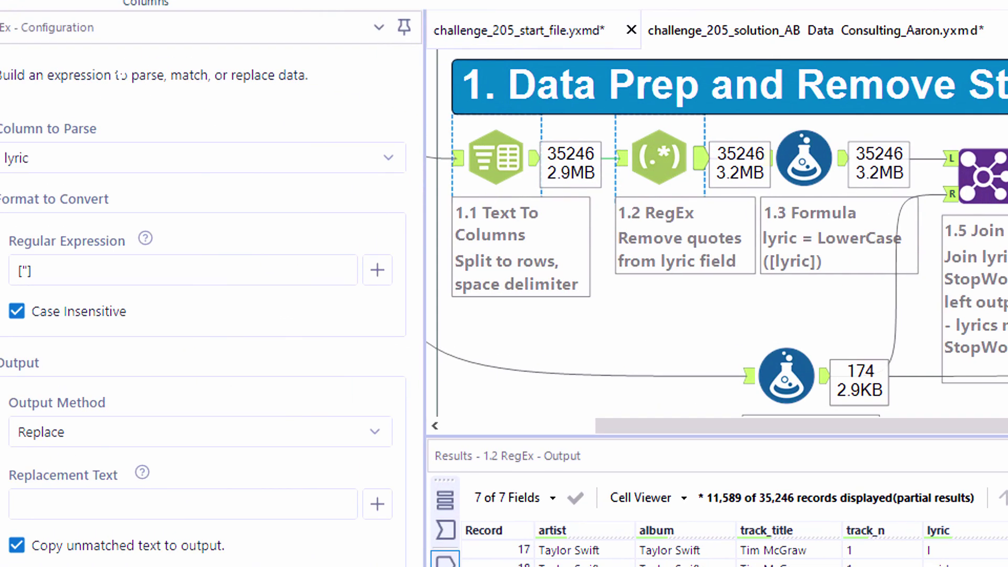
{"action": "left_click", "coordinate": [75, 277]}
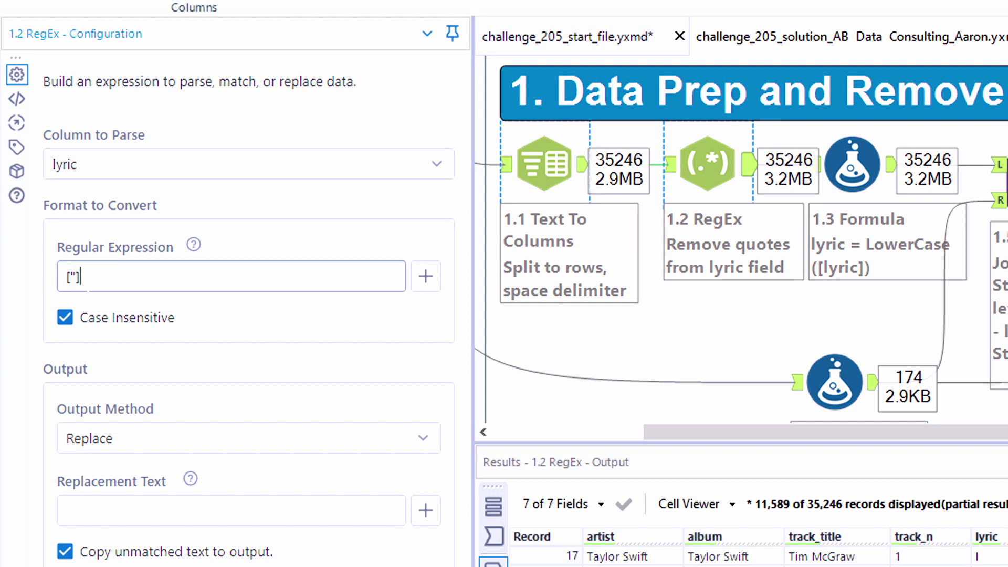
{"action": "left_click", "coordinate": [104, 504]}
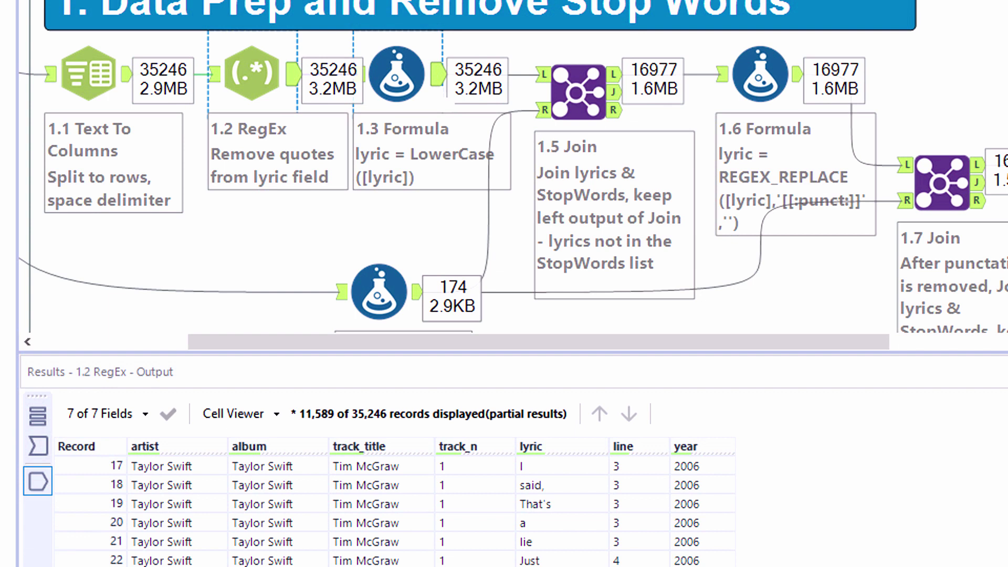
Step: Compare the 1.3 Formula's lowercased lyrics with its input, then view the 1.4 stop words
{"action": "left_click", "coordinate": [396, 74]}
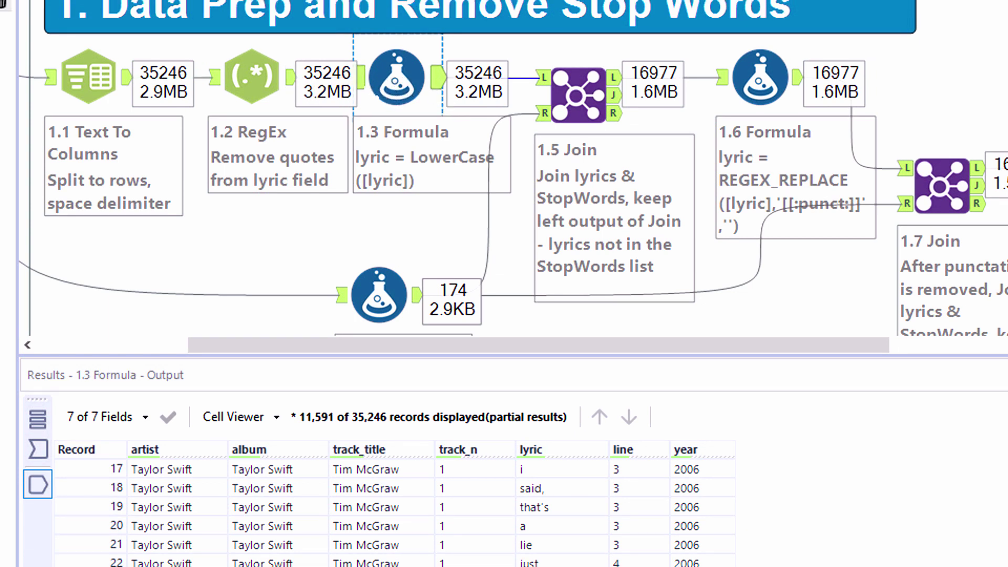
{"action": "left_click", "coordinate": [361, 74]}
{"action": "left_click", "coordinate": [439, 77]}
{"action": "left_click", "coordinate": [420, 294]}
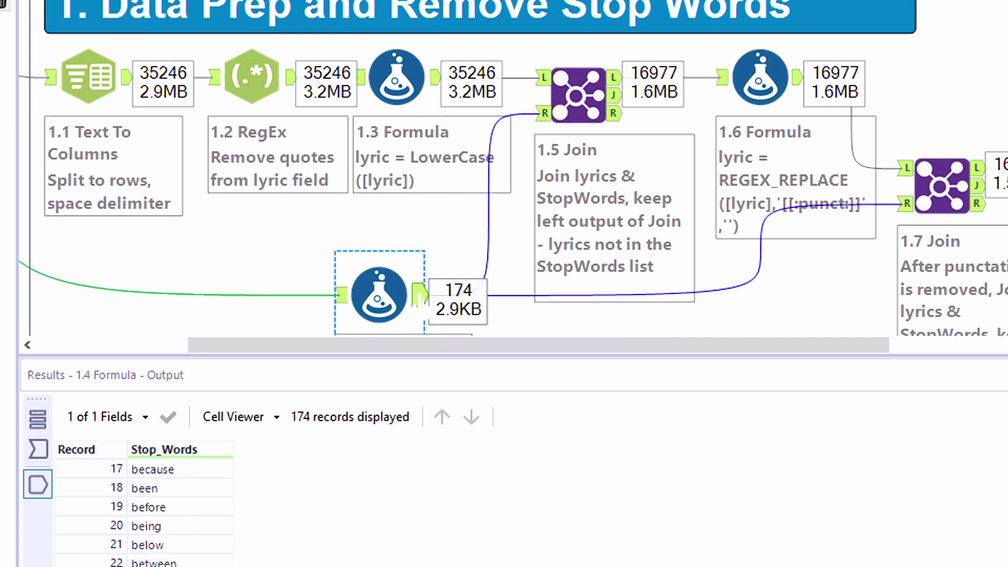
Step: Review the 1.5 Join's stop word and lyric inputs and exclude the Stop_Words field
{"action": "left_click", "coordinate": [341, 295]}
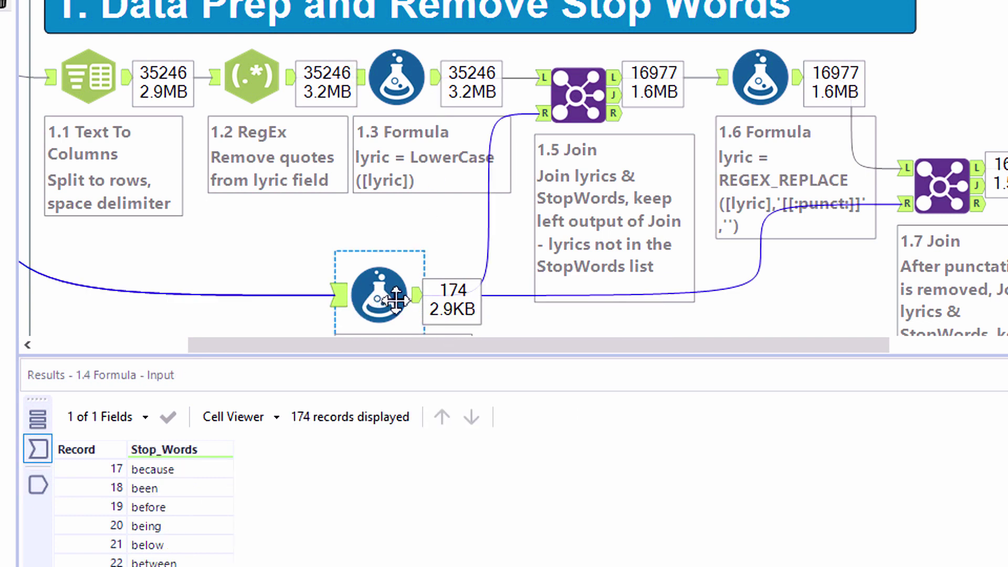
{"action": "left_click", "coordinate": [419, 295]}
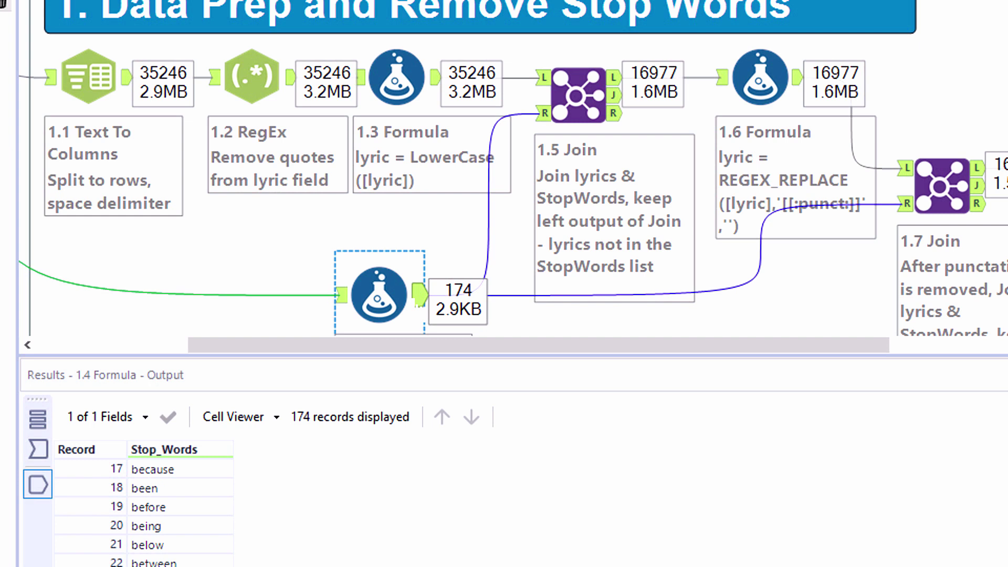
{"action": "left_click", "coordinate": [541, 113]}
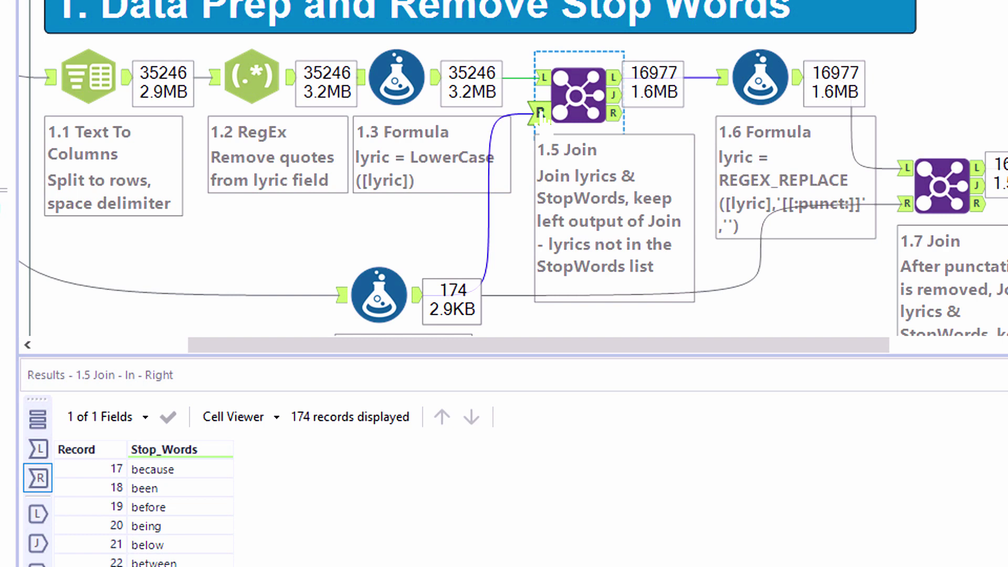
{"action": "left_click", "coordinate": [541, 78]}
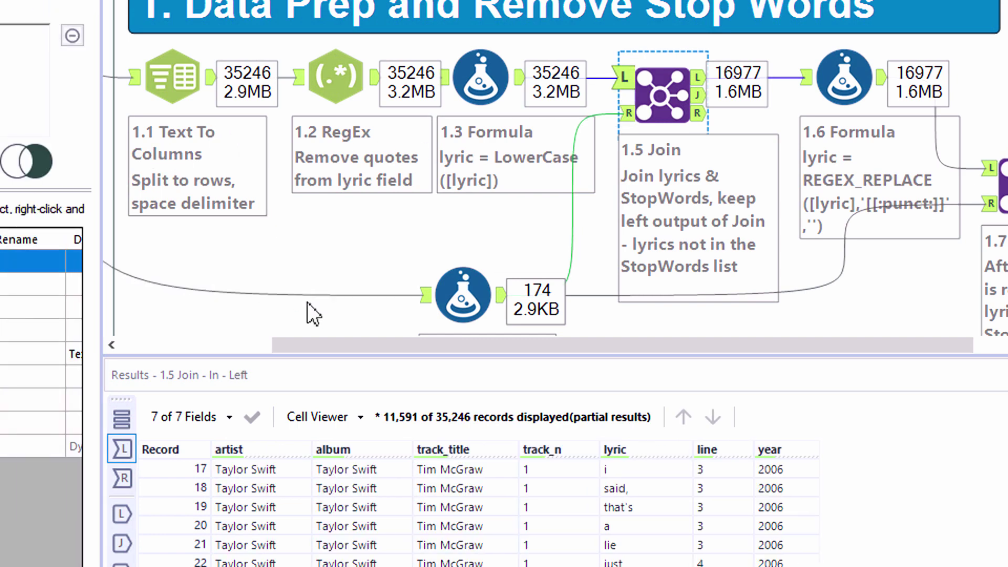
{"action": "left_click_drag", "start_coordinate": [307, 341], "coordinate": [523, 344]}
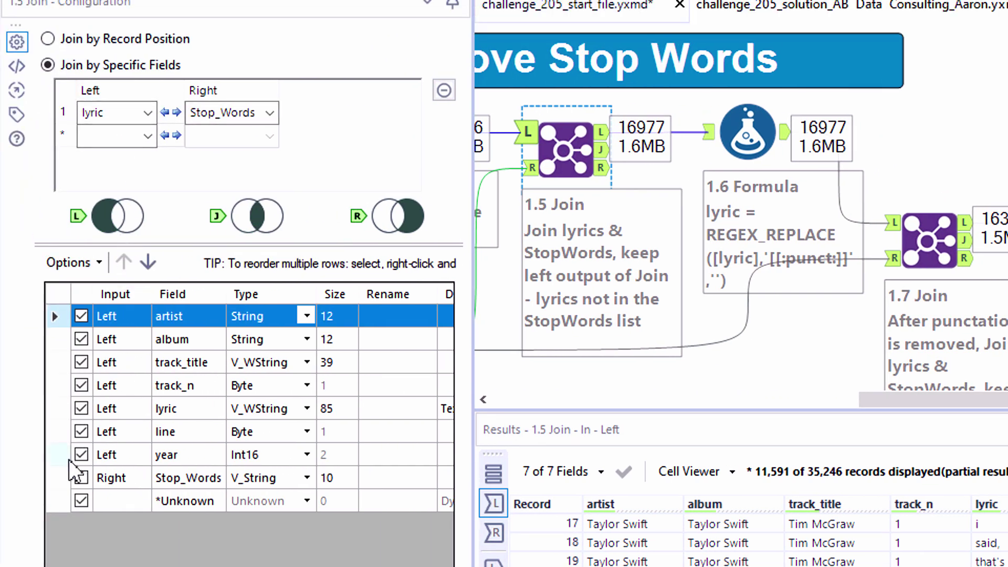
{"action": "left_click", "coordinate": [79, 476]}
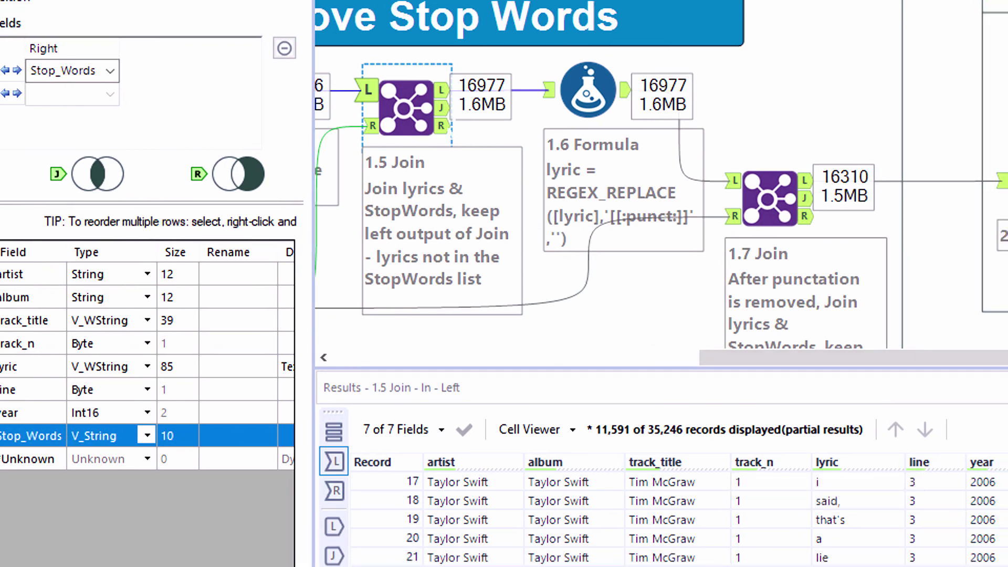
Step: Compare the Join's matched words like 'a' with unmatched ones like 'cause
{"action": "left_click", "coordinate": [442, 108]}
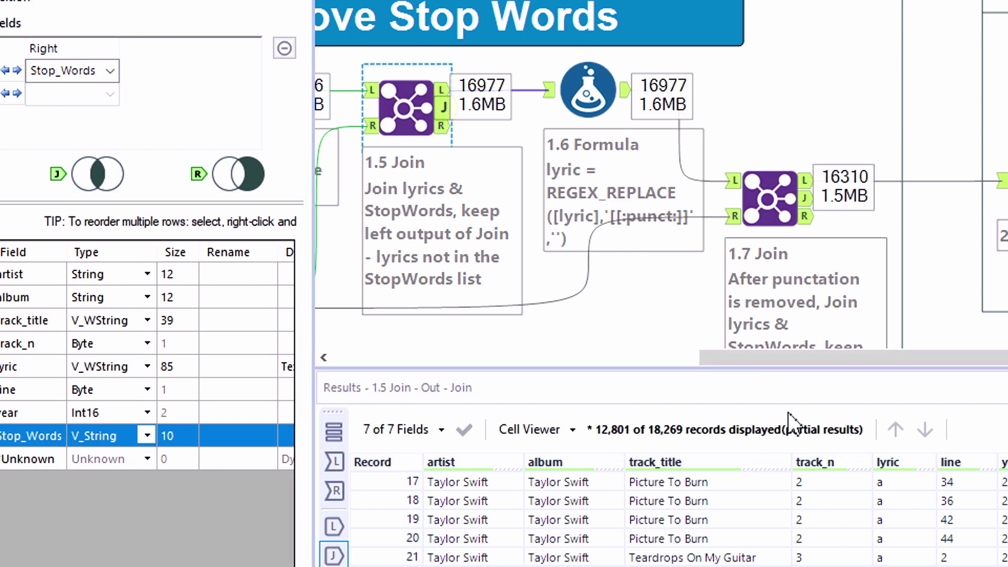
{"action": "scroll", "coordinate": [887, 501], "scroll_direction": "down", "scroll_amount": 9}
{"action": "scroll", "coordinate": [862, 488], "scroll_direction": "down", "scroll_amount": 9}
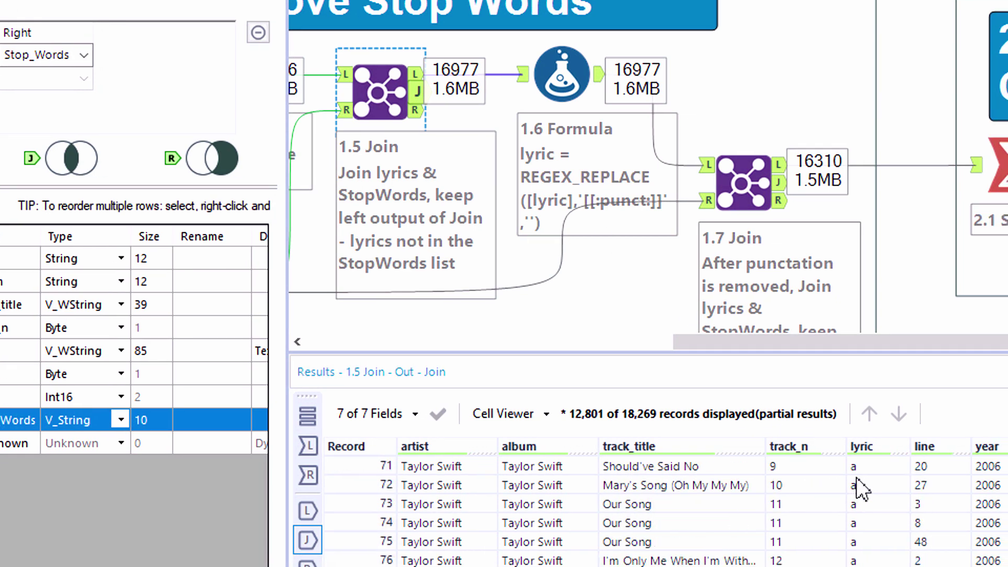
{"action": "left_click", "coordinate": [856, 485]}
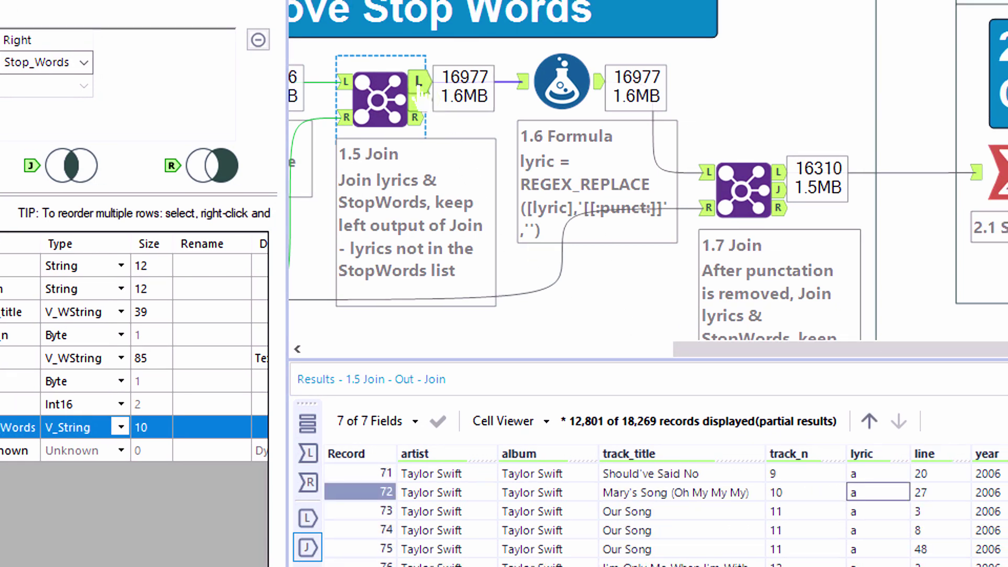
{"action": "left_click", "coordinate": [415, 75]}
{"action": "left_click_drag", "start_coordinate": [859, 477], "coordinate": [860, 494]}
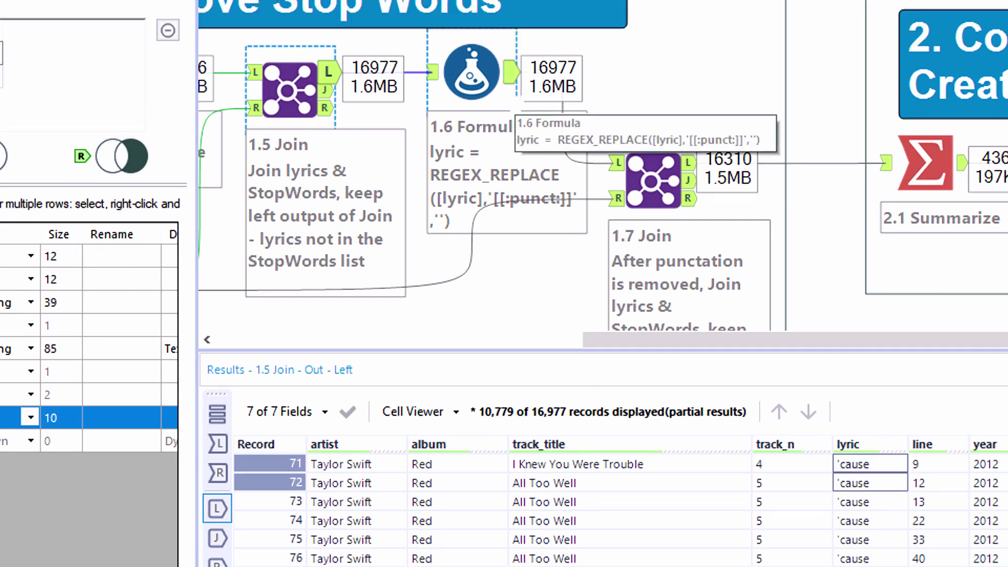
{"action": "left_click", "coordinate": [471, 74]}
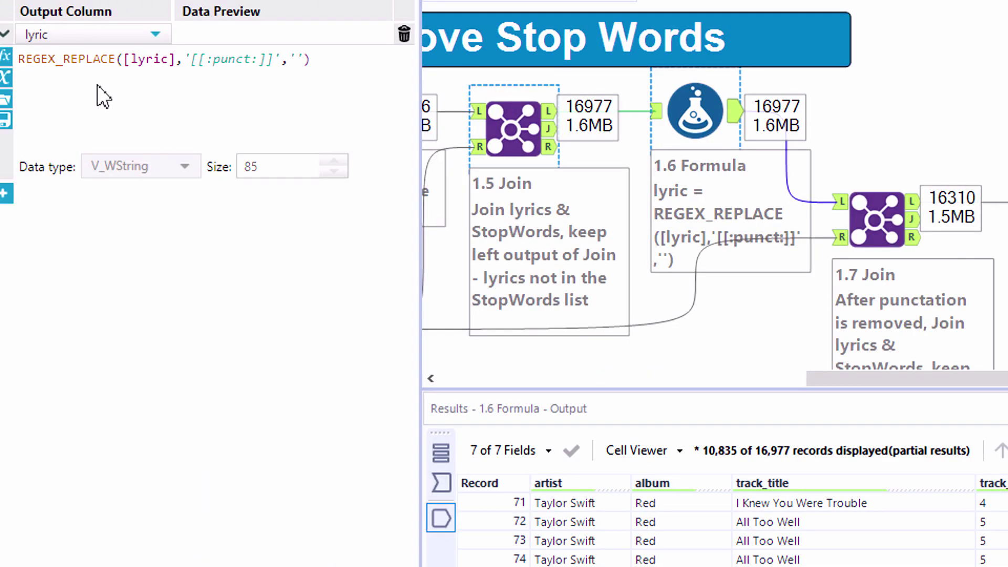
Step: Highlight the [[:punct:]] pattern inside the 1.6 Formula's REGEX_REPLACE expression
{"action": "left_click", "coordinate": [111, 145]}
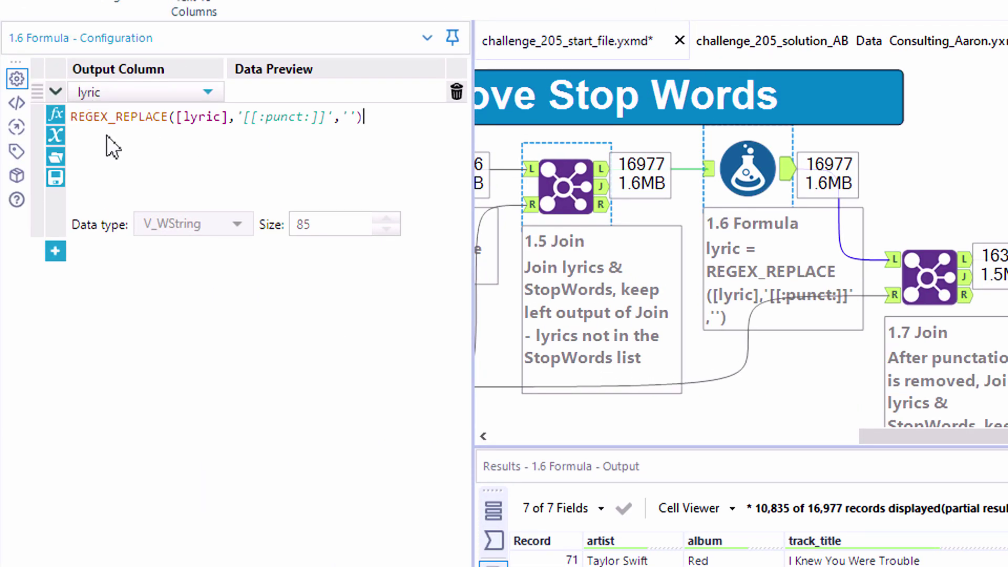
{"action": "scroll", "coordinate": [110, 144], "scroll_direction": "up", "scroll_amount": 2}
{"action": "scroll", "coordinate": [111, 145], "scroll_direction": "down", "scroll_amount": 2}
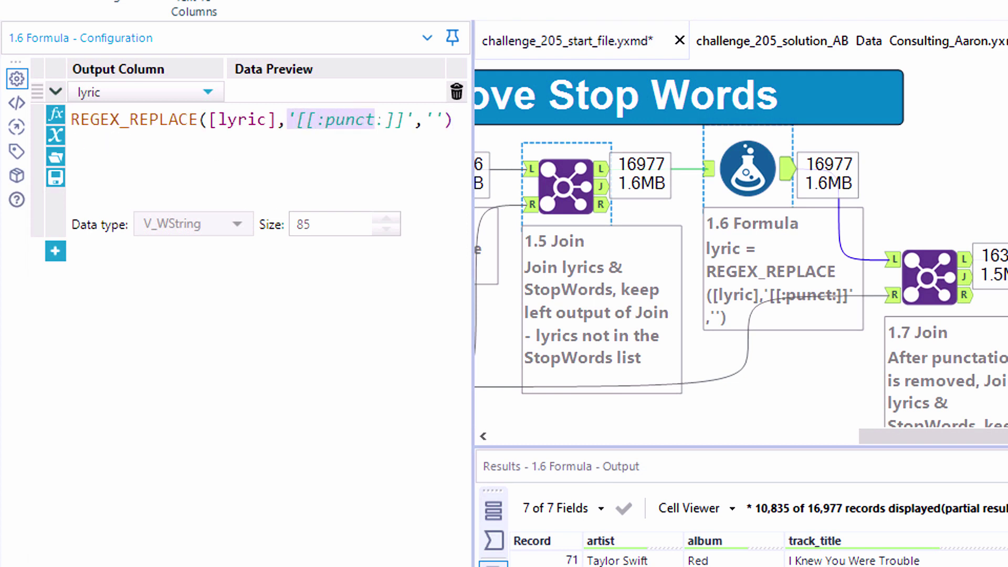
{"action": "key", "text": "shift+Right"}
{"action": "key", "text": "shift+Right"}
{"action": "key", "text": "shift+Right"}
{"action": "key", "text": "shift+Right"}
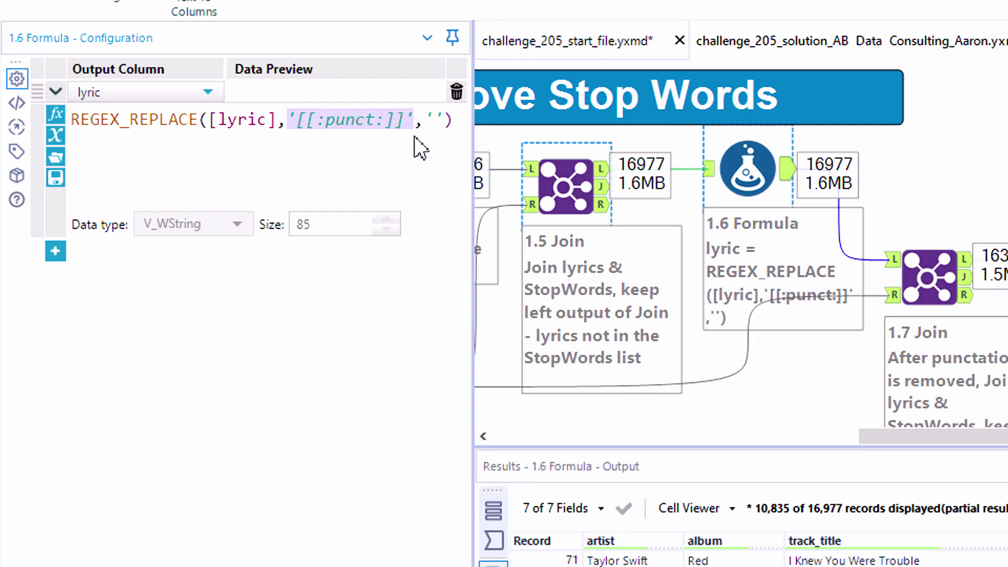
{"action": "key", "text": "End"}
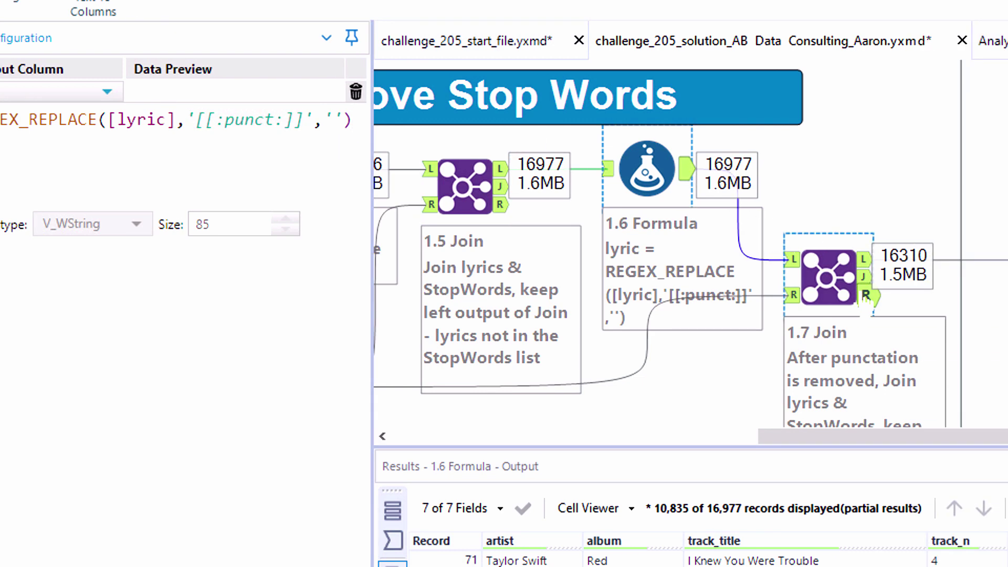
Step: Preview the 1.7 Join's left output of 16,310 lyric records
{"action": "left_click", "coordinate": [958, 289]}
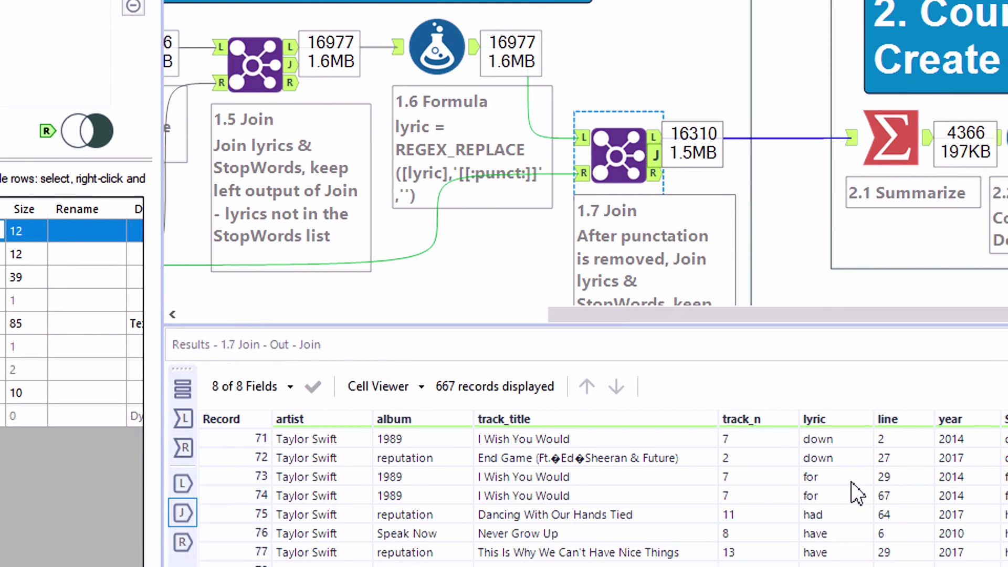
{"action": "scroll", "coordinate": [856, 491], "scroll_direction": "down", "scroll_amount": 3}
{"action": "scroll", "coordinate": [855, 482], "scroll_direction": "down", "scroll_amount": 20}
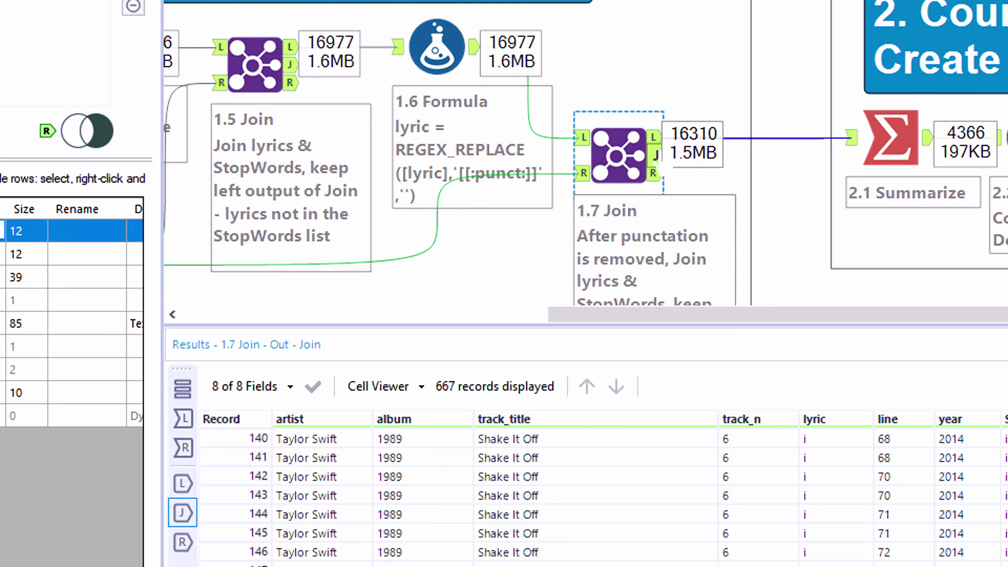
{"action": "left_click", "coordinate": [656, 145]}
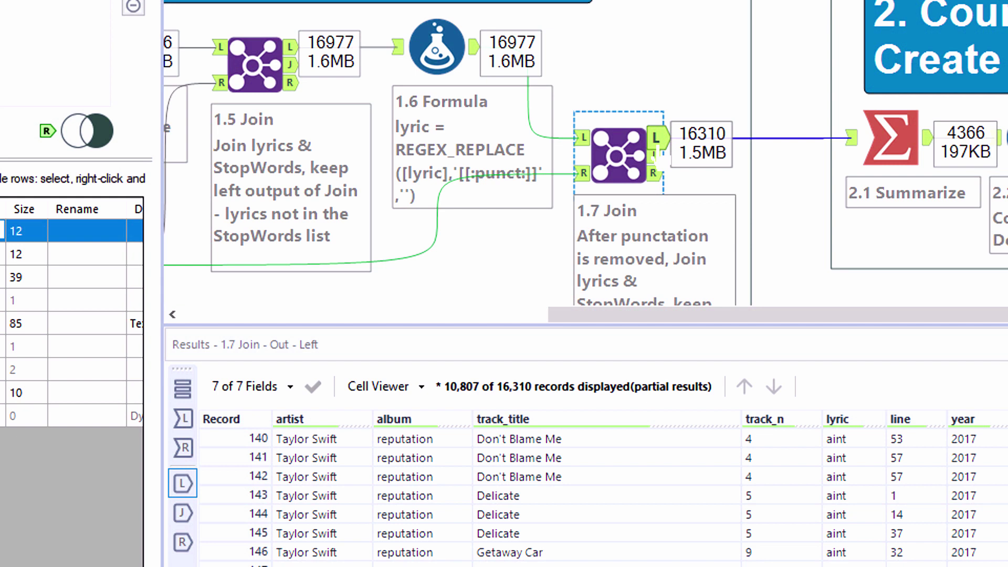
{"action": "left_click_drag", "start_coordinate": [657, 157], "coordinate": [741, 108]}
{"action": "left_click_drag", "start_coordinate": [740, 109], "coordinate": [743, 112]}
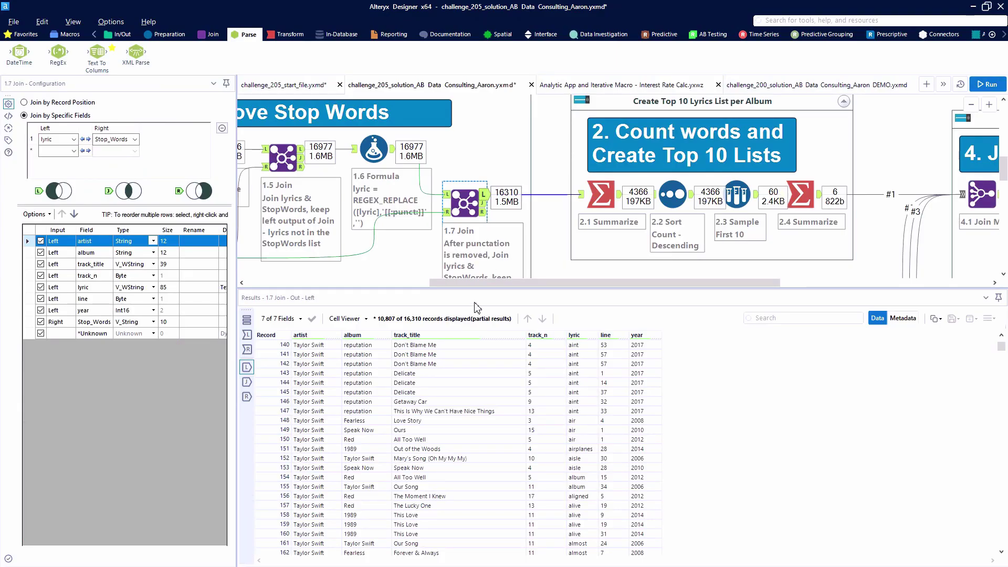
Step: Review the 2.1 Summarize's lyric and Count fields, checking counts such as 10 for girl
{"action": "left_click_drag", "start_coordinate": [469, 283], "coordinate": [618, 289]}
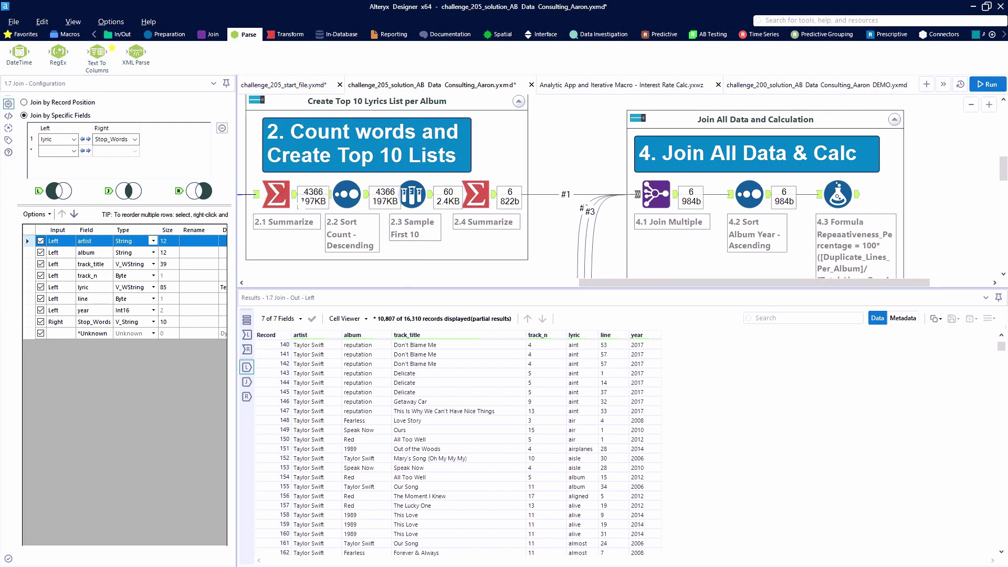
{"action": "left_click", "coordinate": [295, 202]}
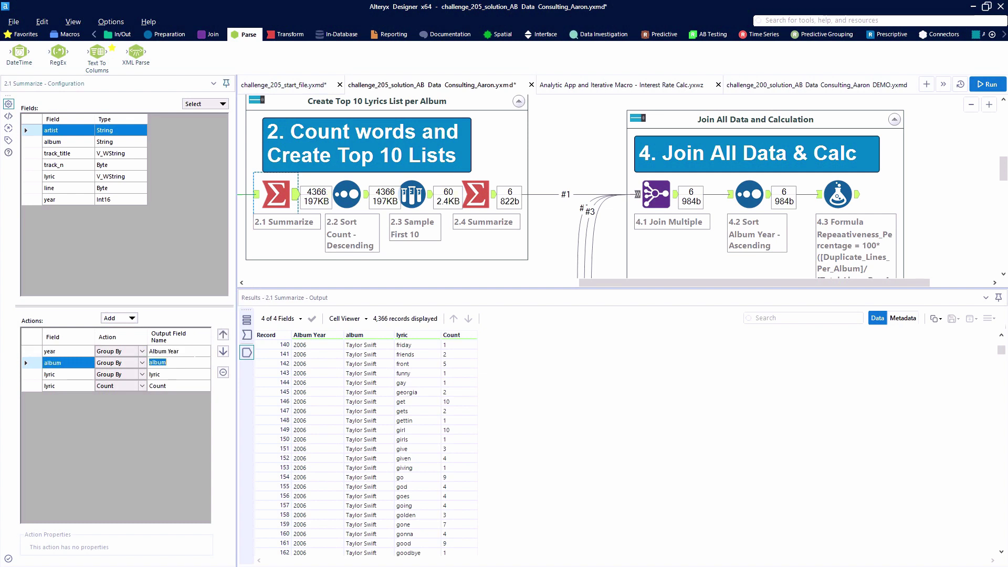
{"action": "left_click", "coordinate": [191, 374]}
{"action": "left_click", "coordinate": [179, 388]}
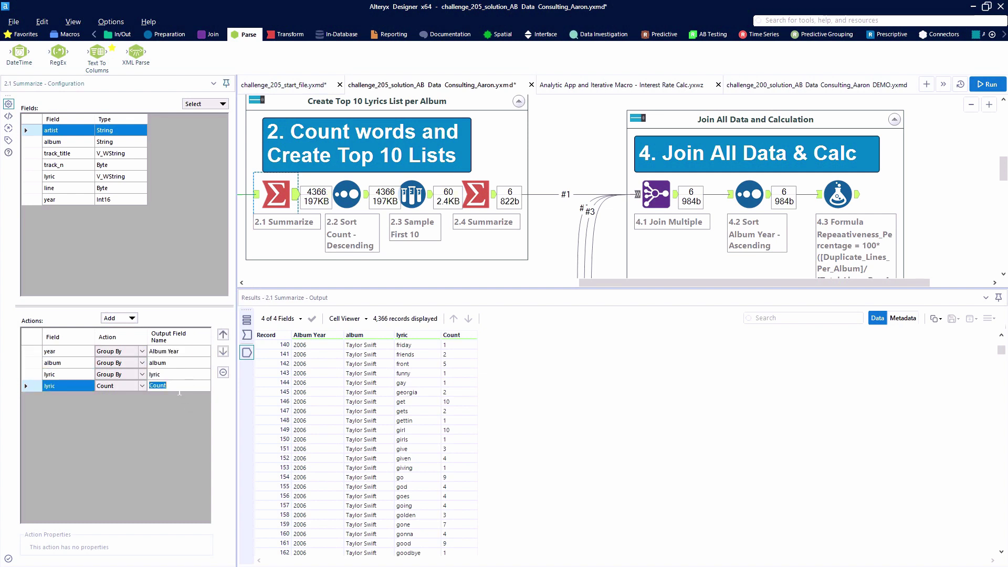
{"action": "left_click", "coordinate": [454, 405]}
{"action": "left_click", "coordinate": [427, 403]}
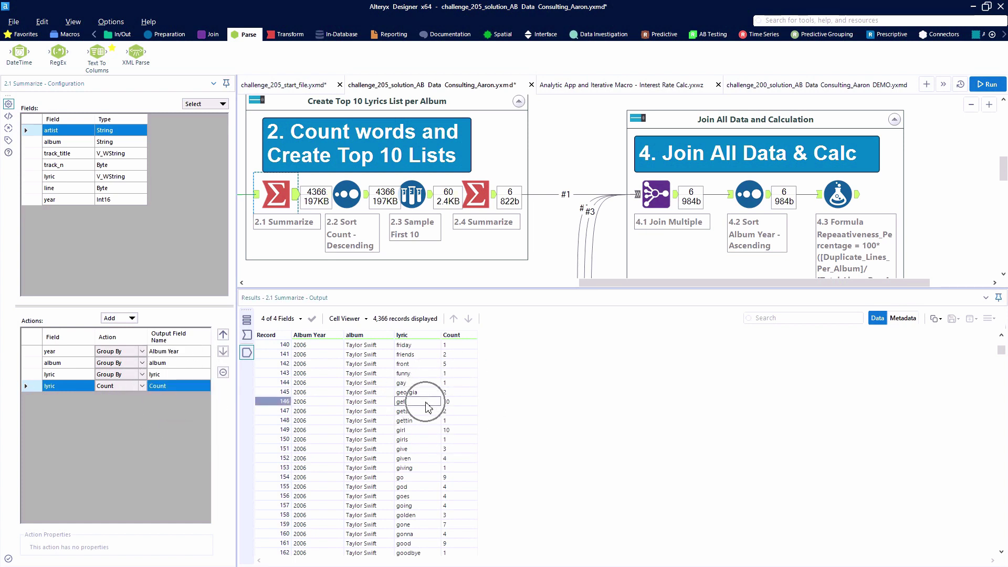
{"action": "left_click", "coordinate": [430, 433]}
{"action": "left_click", "coordinate": [462, 430]}
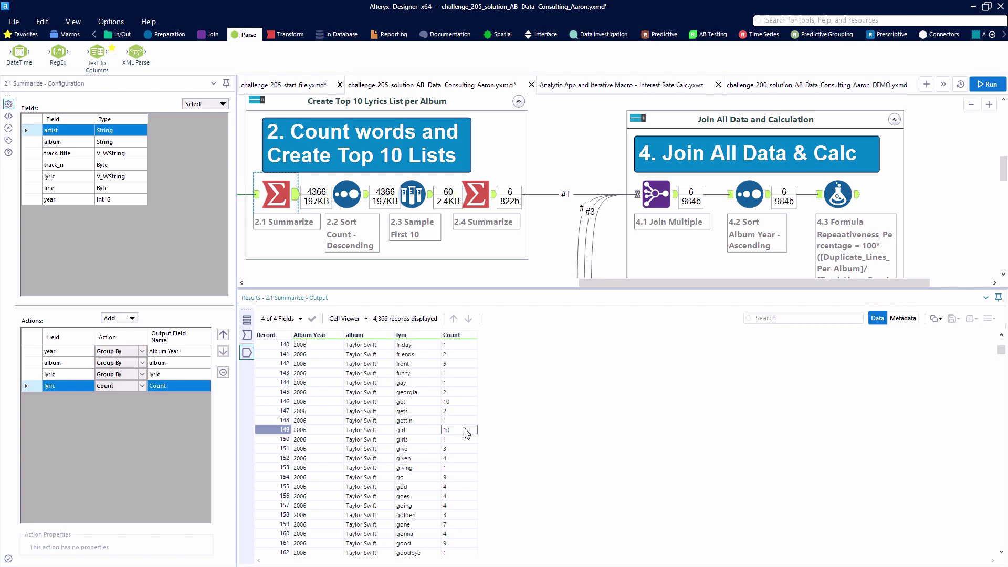
Step: Check the 2.2 Sort's descending counts, topped by 91 for like
{"action": "left_click", "coordinate": [347, 194]}
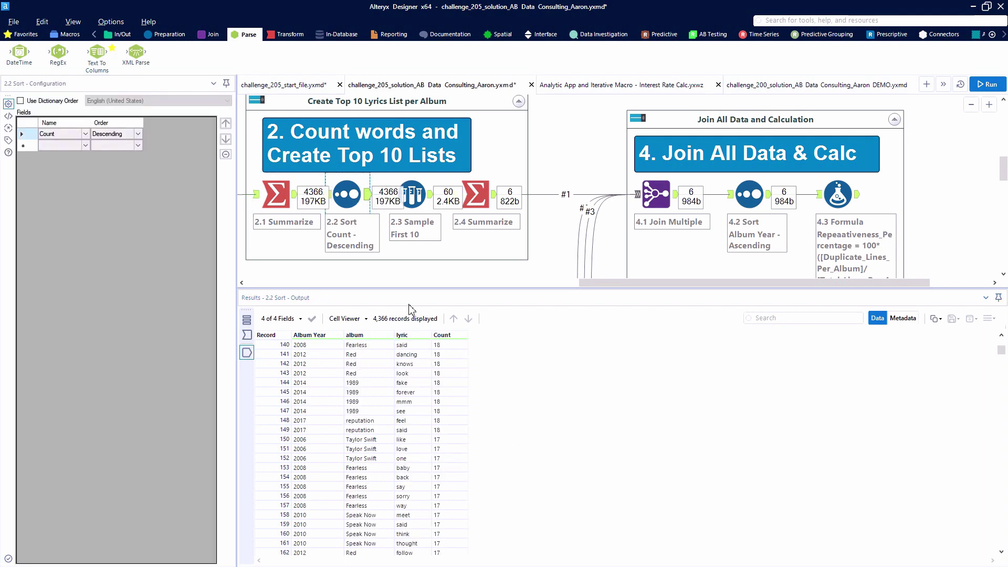
{"action": "scroll", "coordinate": [450, 349], "scroll_direction": "up", "scroll_amount": 15}
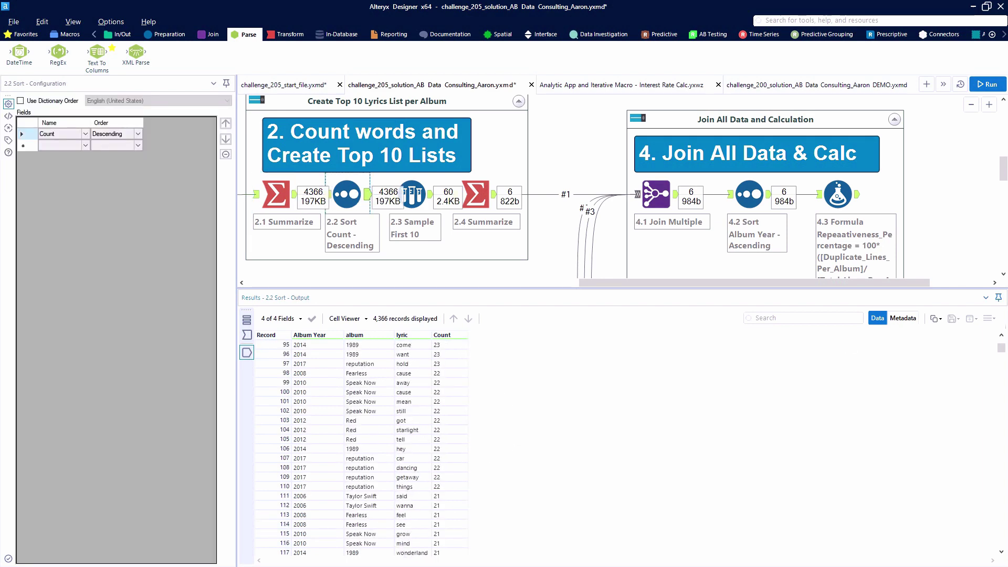
{"action": "scroll", "coordinate": [462, 399], "scroll_direction": "up", "scroll_amount": 20}
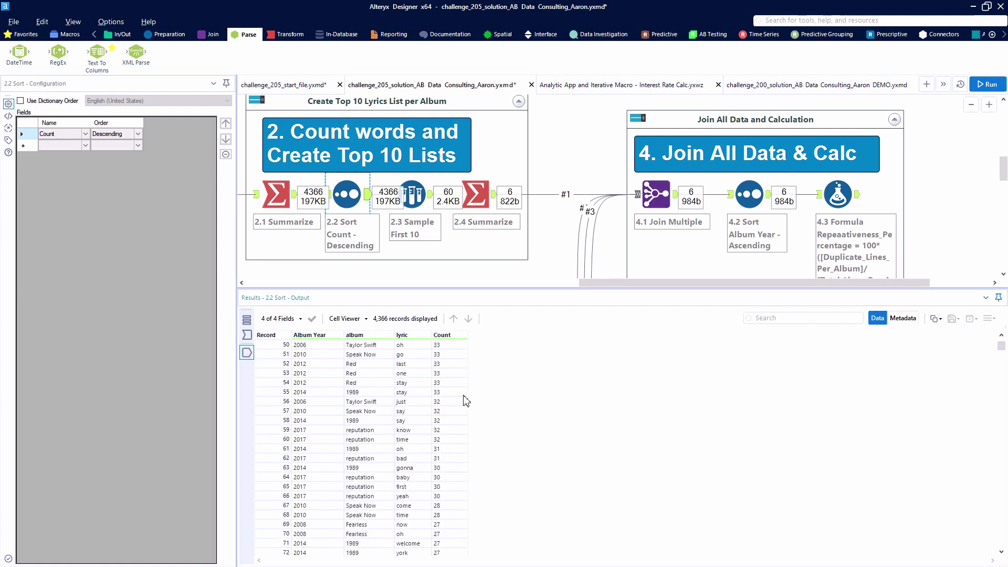
{"action": "left_click", "coordinate": [443, 345]}
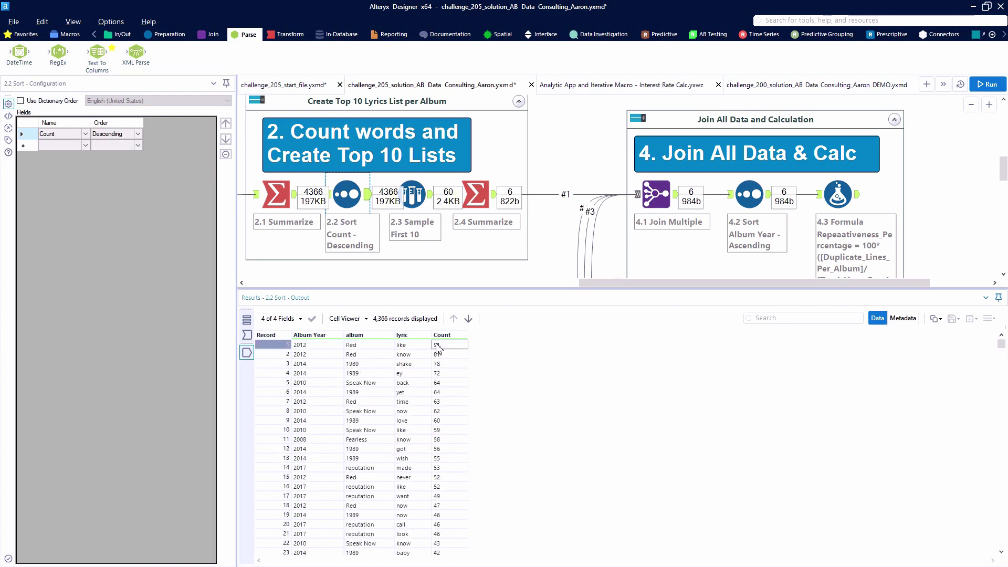
{"action": "left_click", "coordinate": [422, 346]}
Step: Review the 2.3 Sample keeping the first 10 rows grouped by album
{"action": "left_click", "coordinate": [413, 195]}
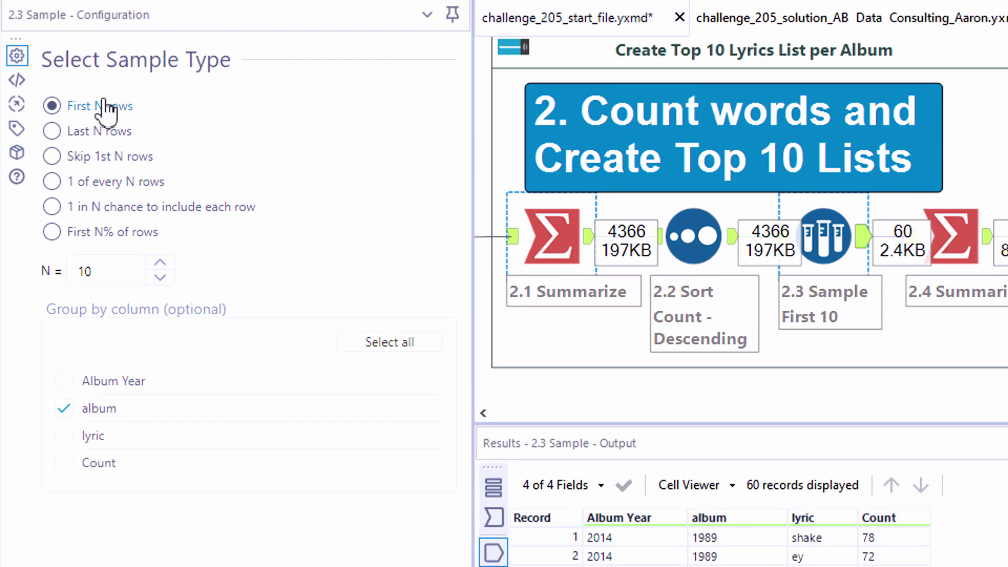
{"action": "left_click", "coordinate": [102, 106]}
{"action": "left_click", "coordinate": [117, 269]}
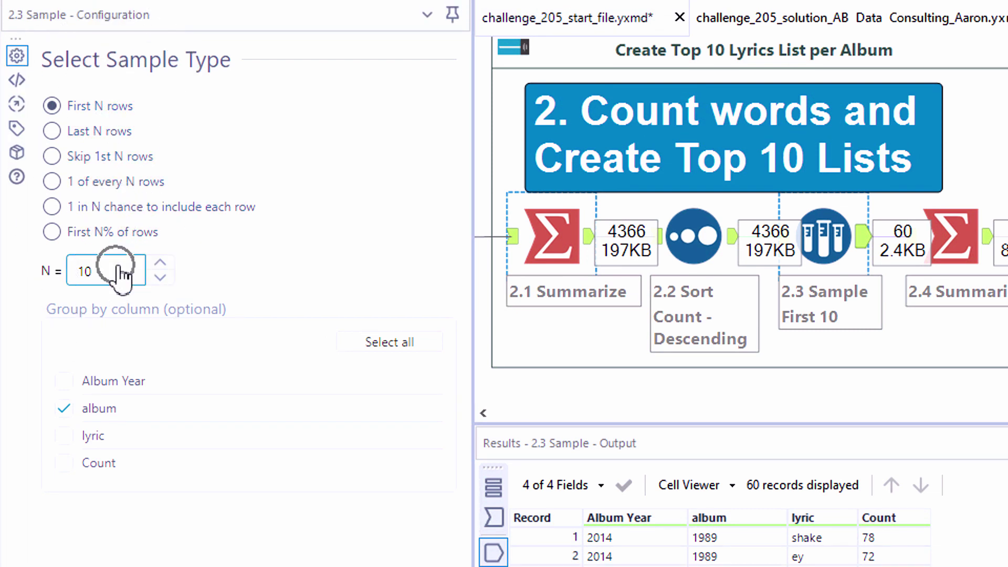
{"action": "left_click", "coordinate": [112, 410]}
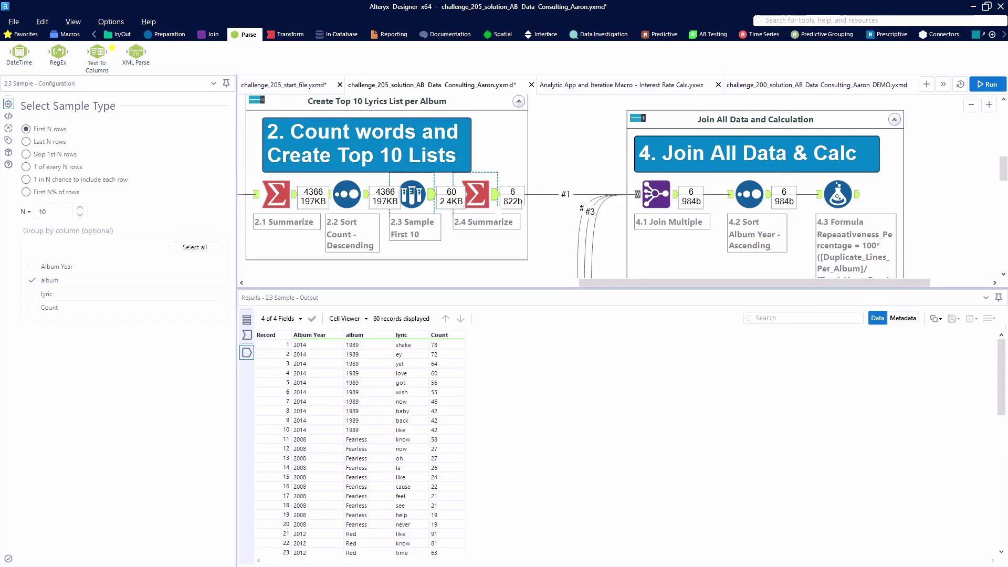
Step: Widen the 2.4 Summarize's Top 10 Lyrics column and check the lyric Concatenate separator
{"action": "left_click", "coordinate": [951, 236]}
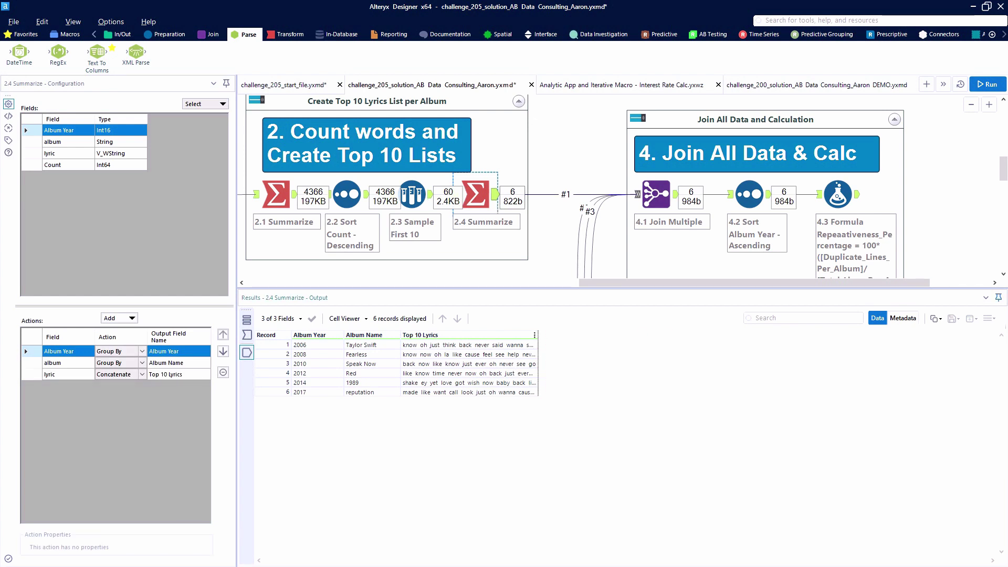
{"action": "left_click_drag", "start_coordinate": [538, 334], "coordinate": [713, 335]}
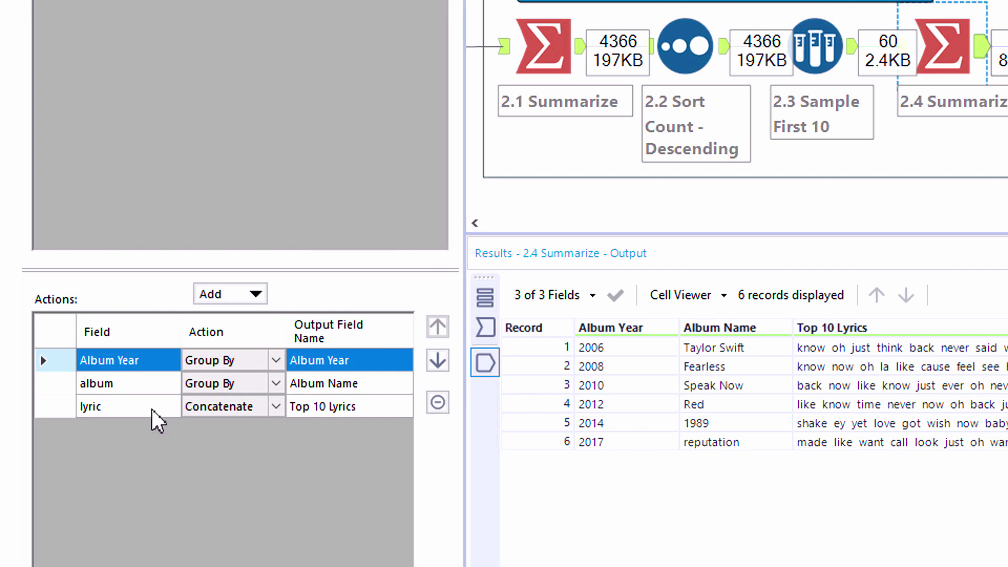
{"action": "left_click", "coordinate": [152, 408]}
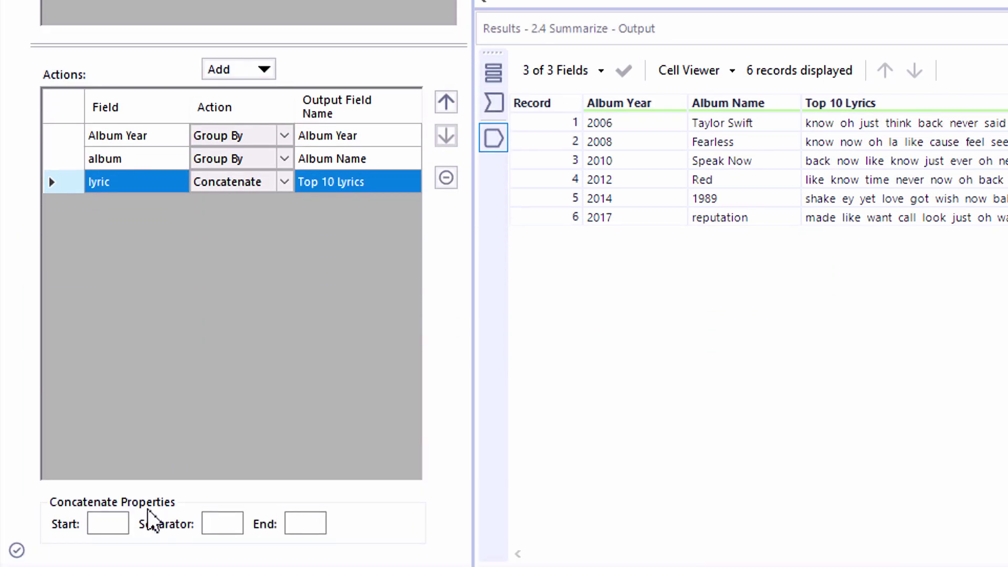
{"action": "left_click", "coordinate": [215, 523]}
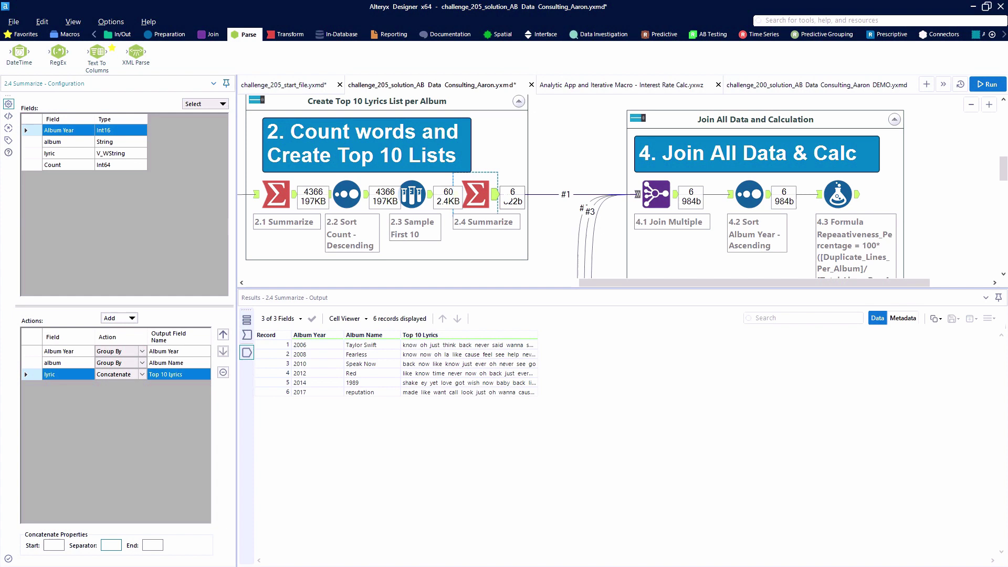
Step: Inspect the 4.1 Join Multiple output, including the unique line count of 375
{"action": "left_click", "coordinate": [656, 194]}
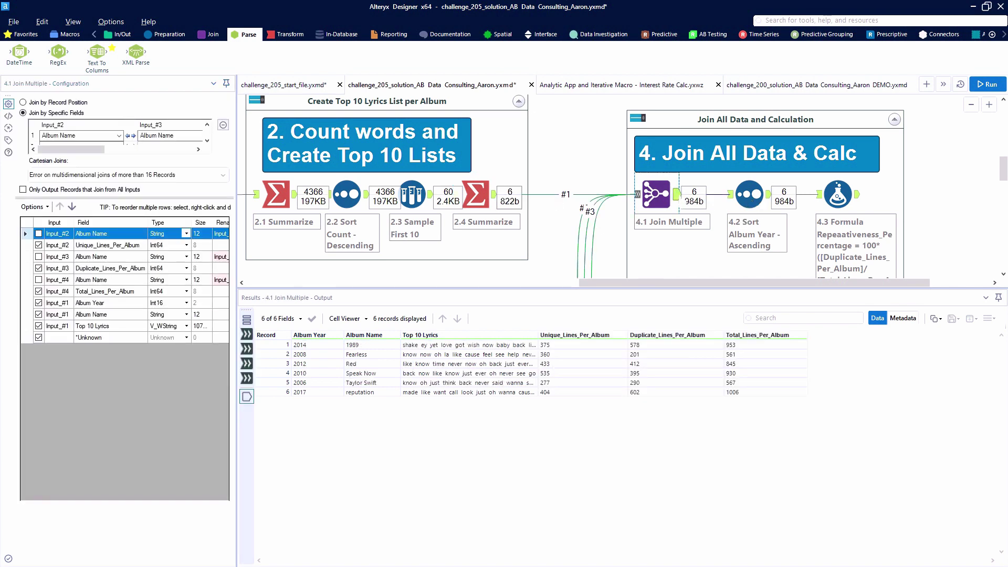
{"action": "left_click_drag", "start_coordinate": [297, 345], "coordinate": [531, 394]}
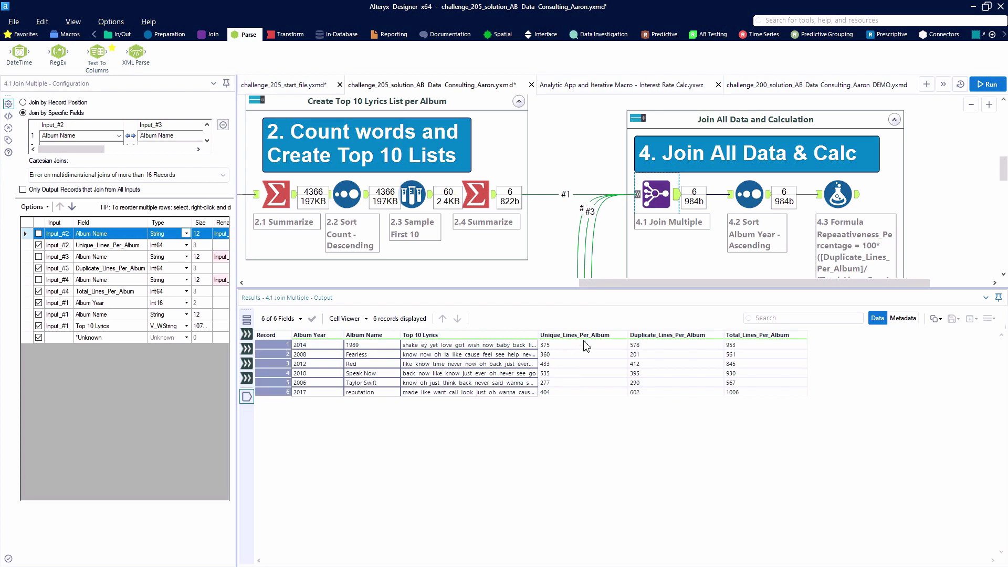
{"action": "left_click", "coordinate": [589, 347]}
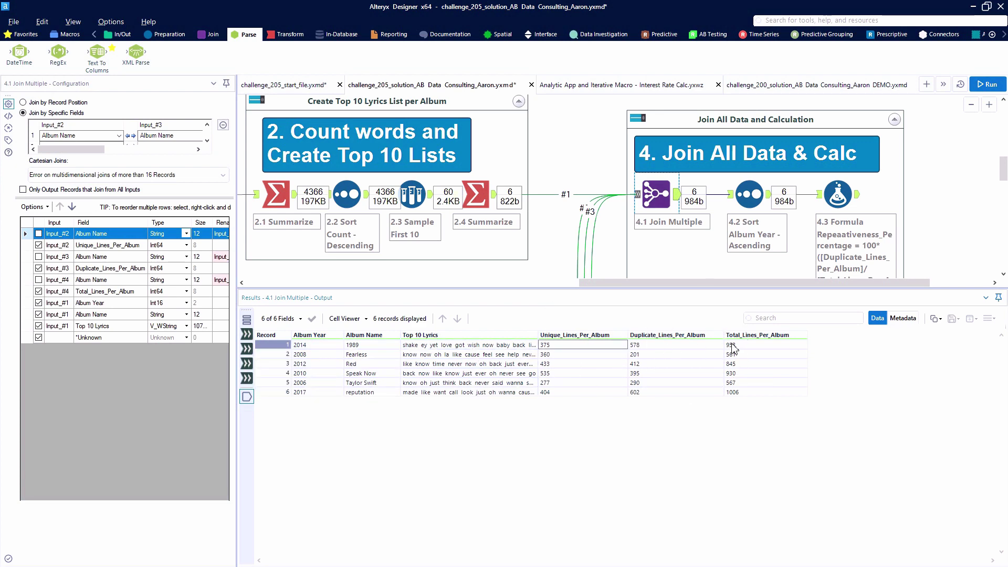
Step: Show the 3.1 Summarize counting each lyric line per album, 3,162 records
{"action": "scroll", "coordinate": [563, 224], "scroll_direction": "left", "scroll_amount": 5}
{"action": "scroll", "coordinate": [563, 225], "scroll_direction": "down", "scroll_amount": 5}
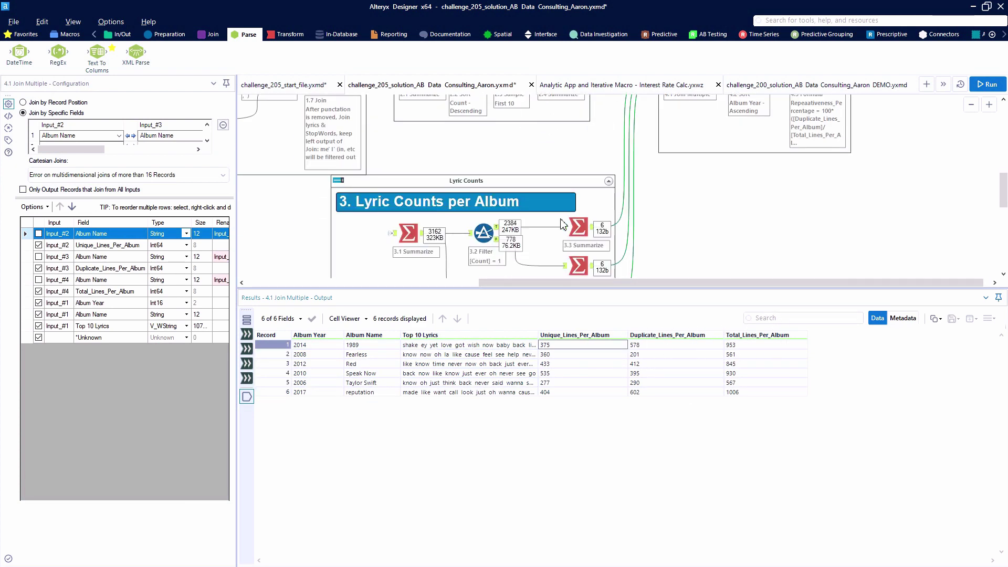
{"action": "left_click", "coordinate": [409, 170]}
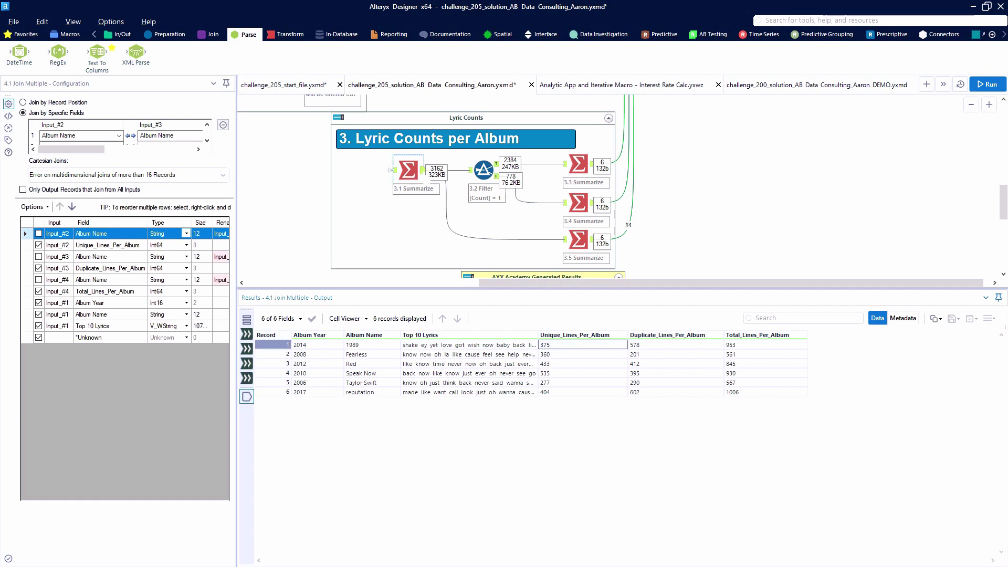
{"action": "scroll", "coordinate": [432, 174], "scroll_direction": "up", "scroll_amount": 3}
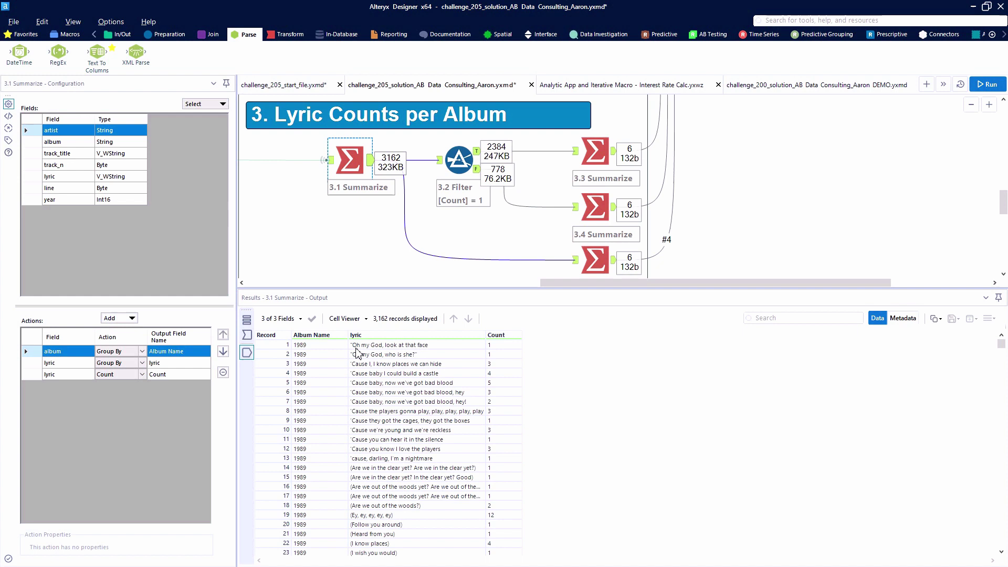
Step: Compare the lyric lines feeding 3.1 Summarize with its per-album line counts
{"action": "left_click", "coordinate": [252, 336]}
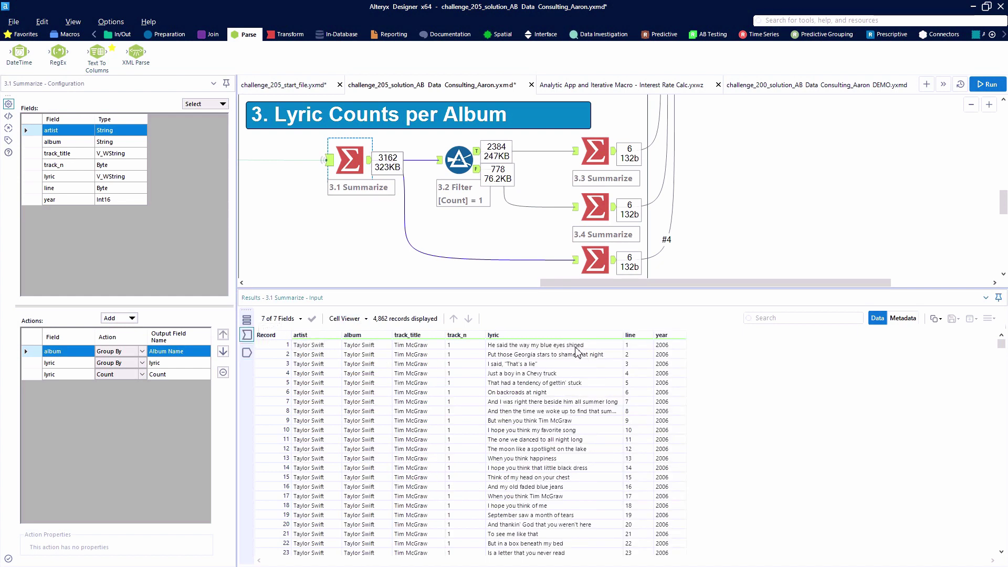
{"action": "left_click_drag", "start_coordinate": [578, 345], "coordinate": [544, 351]}
{"action": "left_click", "coordinate": [251, 354]}
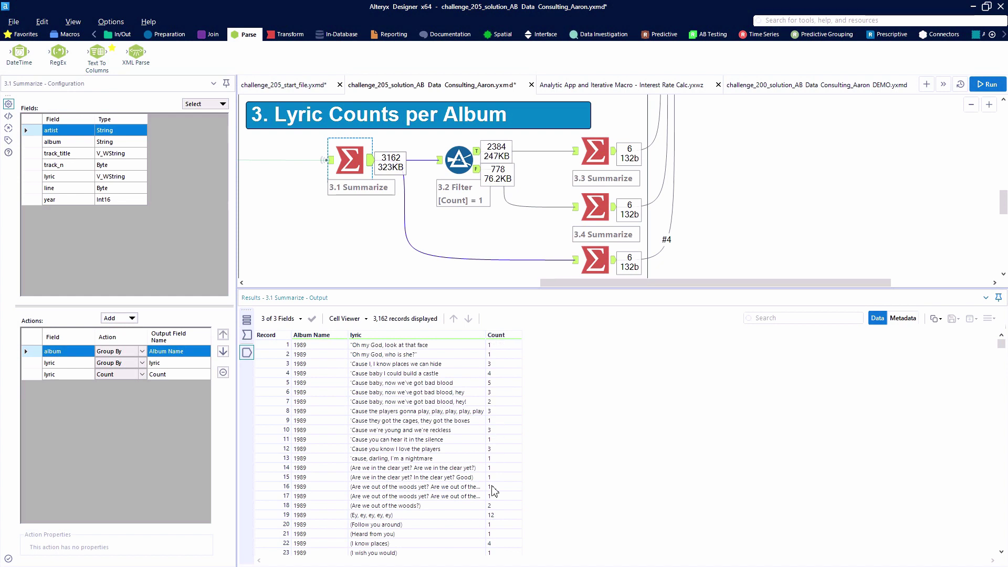
Step: Check the lyric line counted 12 times, then view the 3.2 Filter keeping Count = 1 lines
{"action": "left_click", "coordinate": [499, 517]}
{"action": "left_click", "coordinate": [467, 517]}
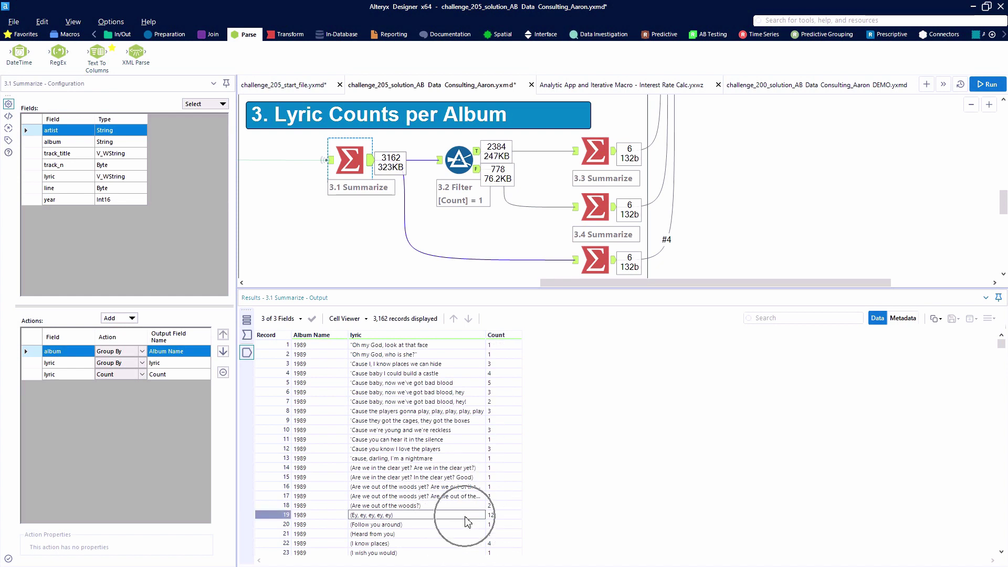
{"action": "left_click", "coordinate": [459, 160]}
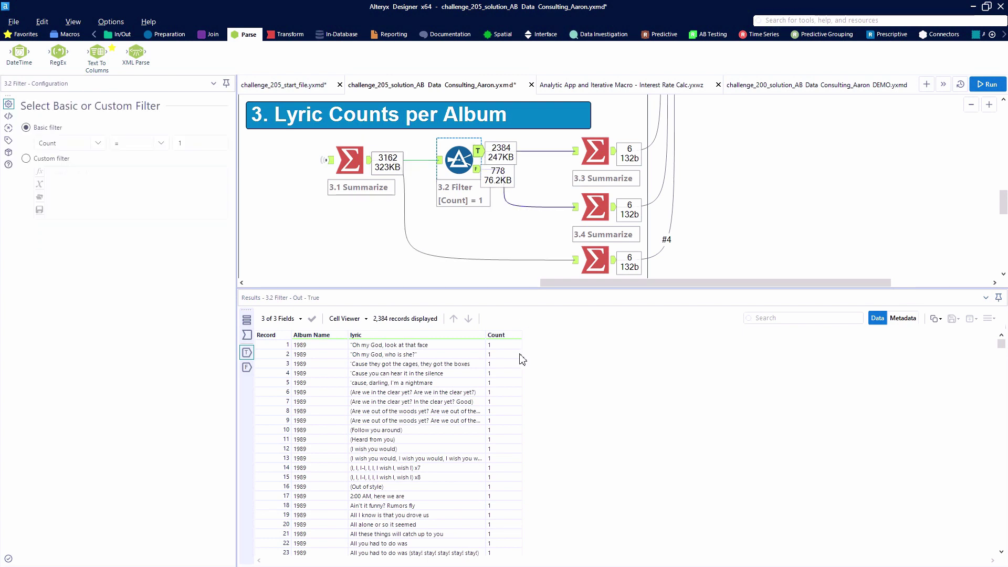
Step: Compare the Filter's repeated and once-only lines, then view 3.3's Unique_Lines_Per_Album counts (Speak Now 535)
{"action": "left_click", "coordinate": [513, 347]}
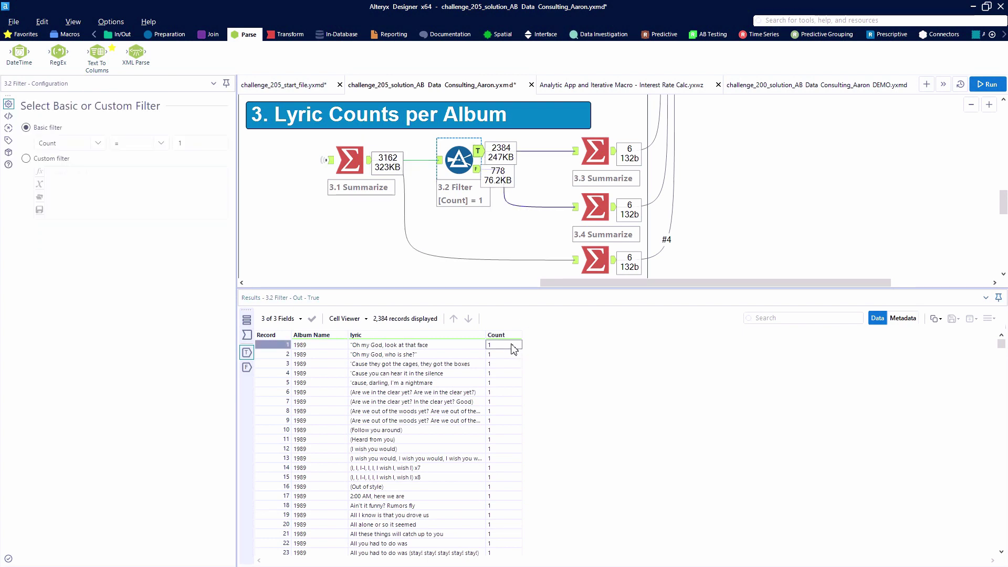
{"action": "left_click", "coordinate": [478, 168]}
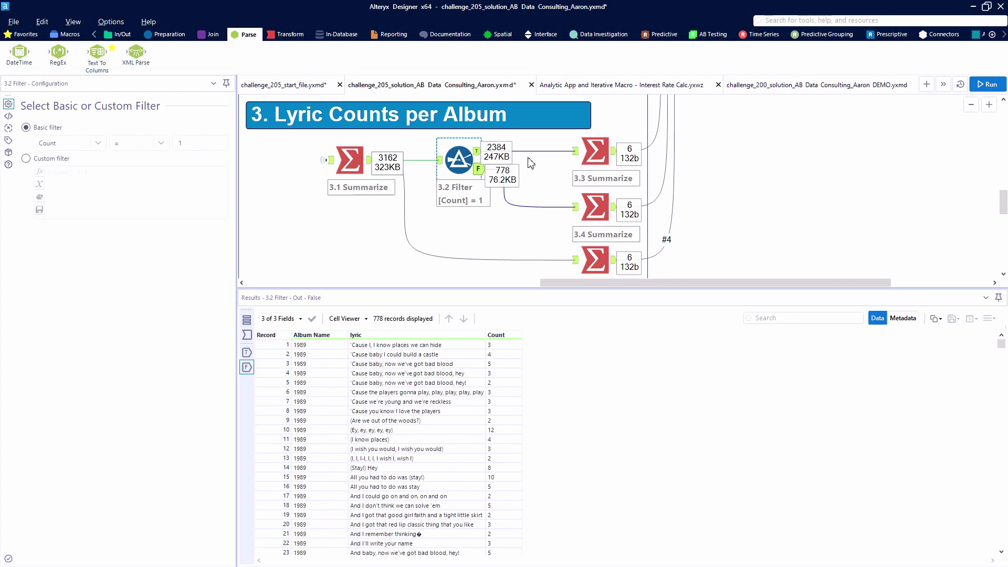
{"action": "left_click", "coordinate": [478, 151]}
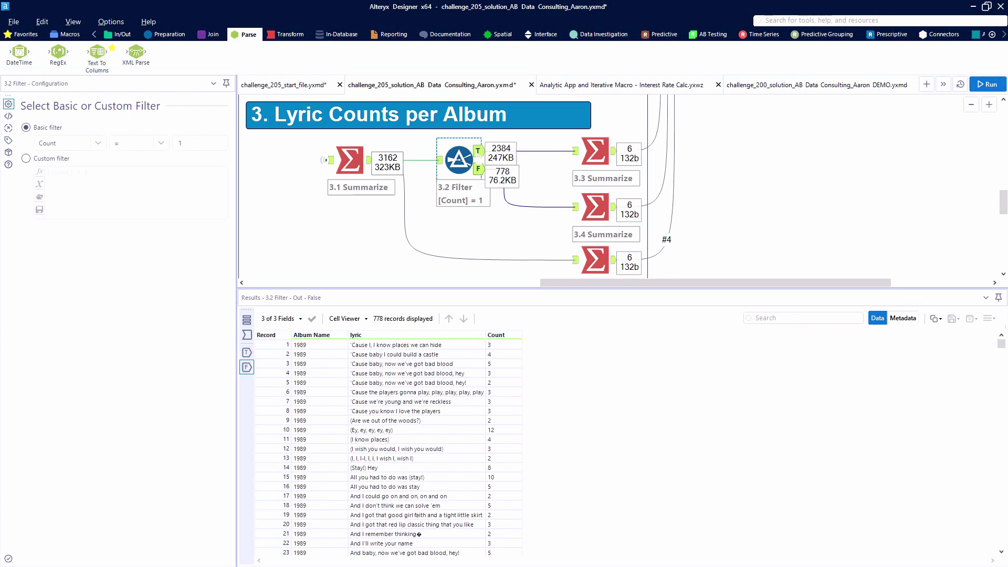
{"action": "left_click", "coordinate": [614, 152]}
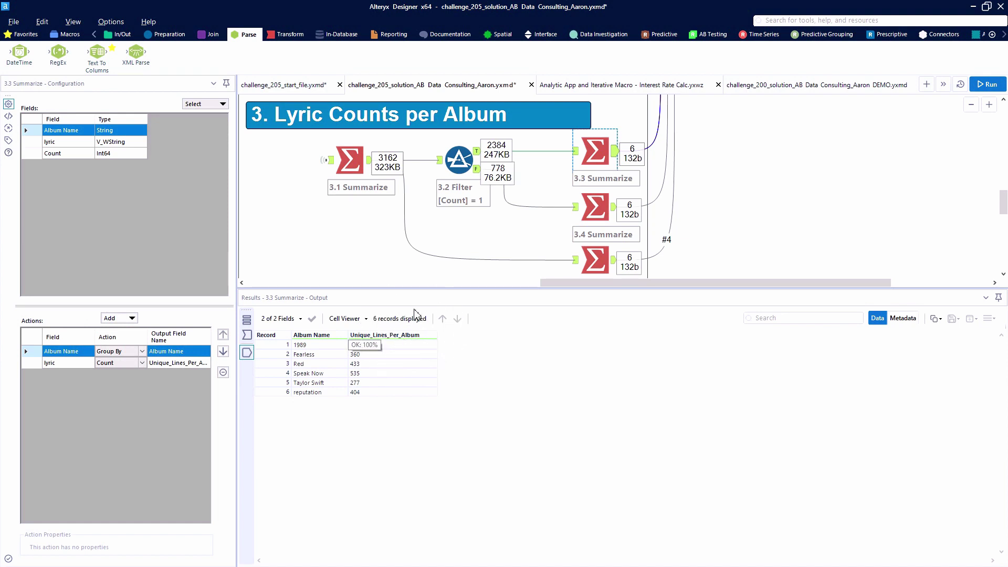
Step: Review 3.5's Total_Lines_Per_Album (930) and 3.4's Duplicate_Lines_Per_Album (Speak Now 395) results
{"action": "left_click", "coordinate": [614, 209]}
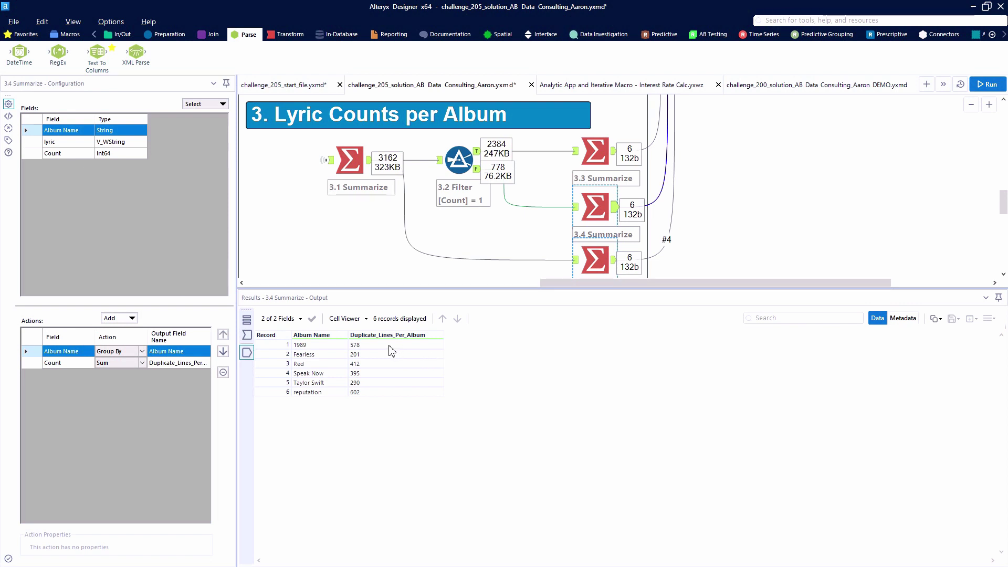
{"action": "left_click", "coordinate": [391, 350]}
{"action": "left_click", "coordinate": [614, 260]}
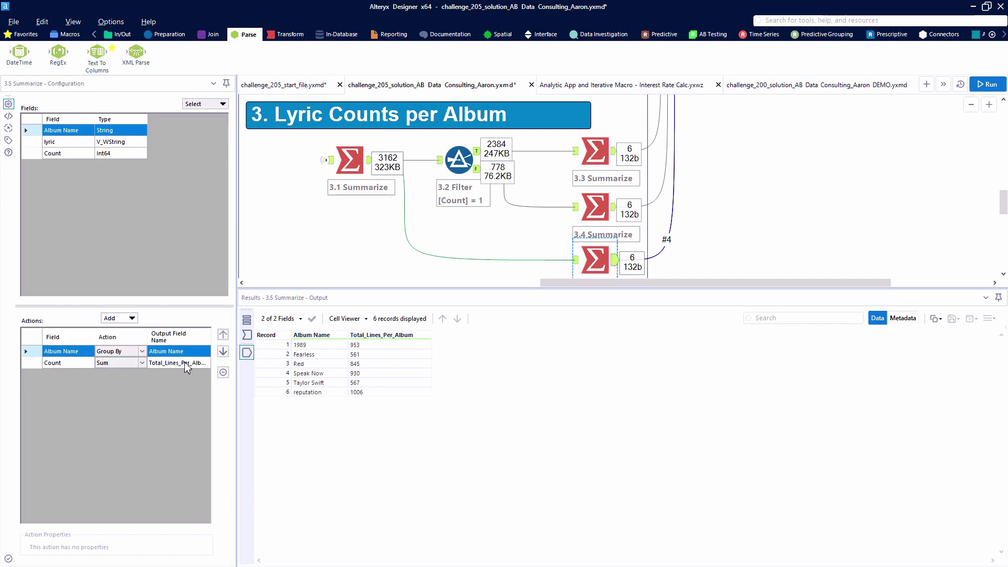
{"action": "left_click_drag", "start_coordinate": [386, 346], "coordinate": [389, 407]}
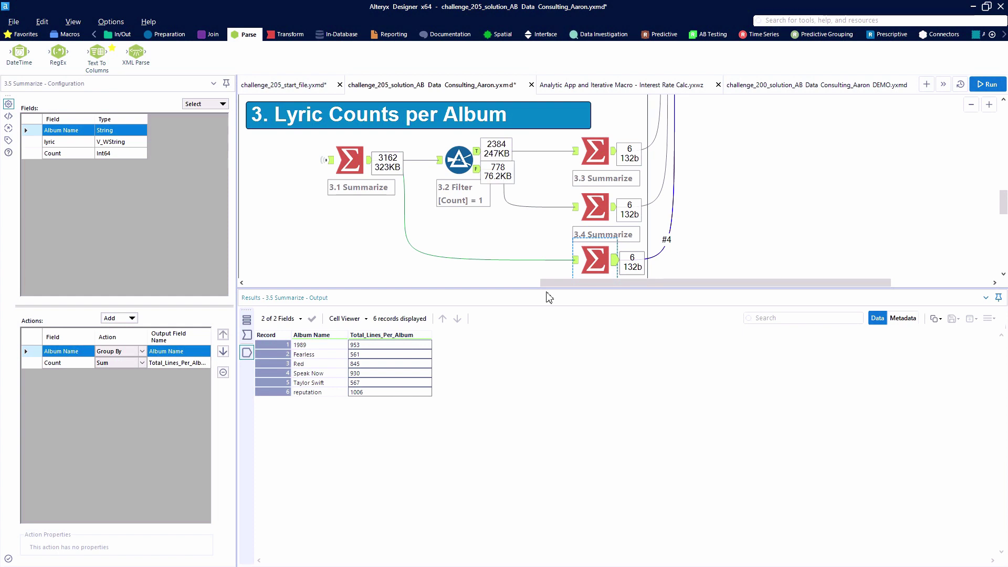
{"action": "left_click", "coordinate": [595, 207]}
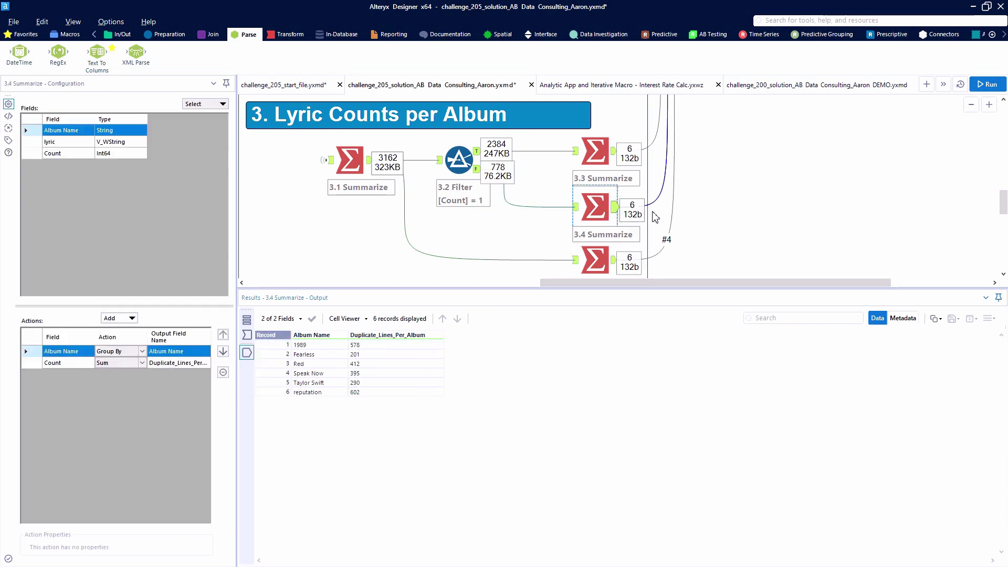
Step: Compare the AYX Academy Unique tool's 3,162 unique and 1,700 duplicate records and their per-album counts
{"action": "scroll", "coordinate": [584, 226], "scroll_direction": "down", "scroll_amount": 5}
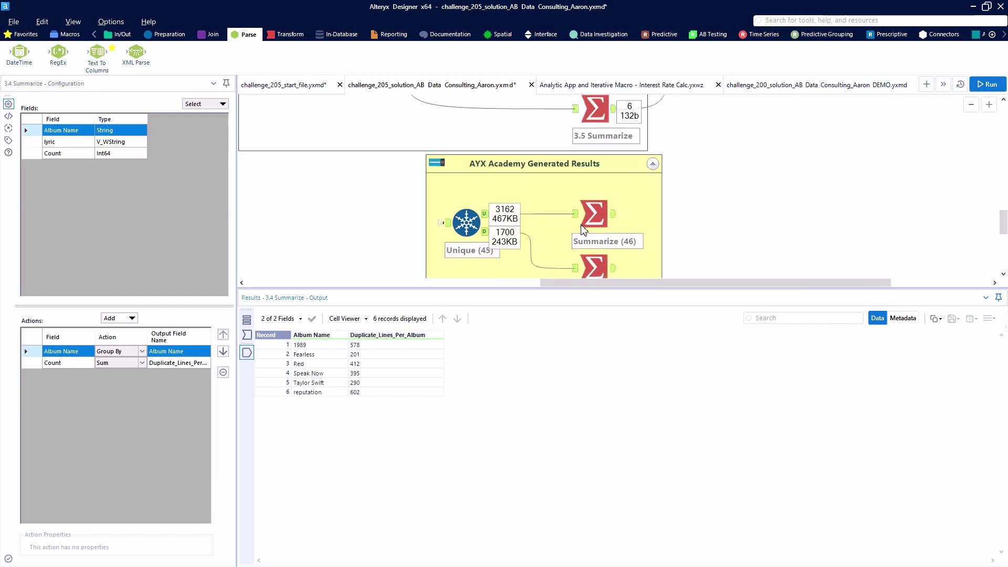
{"action": "left_click", "coordinate": [487, 153]}
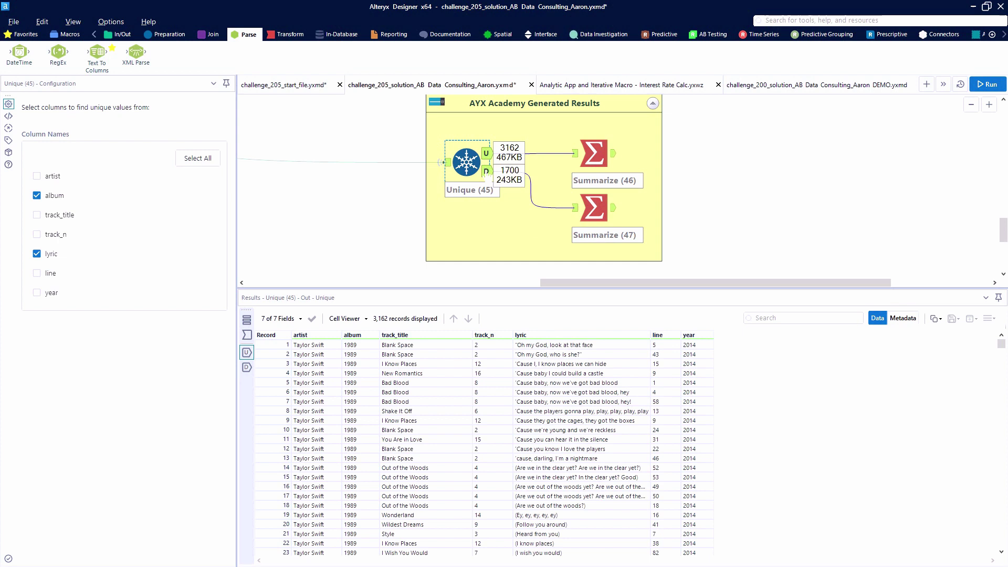
{"action": "left_click", "coordinate": [486, 172]}
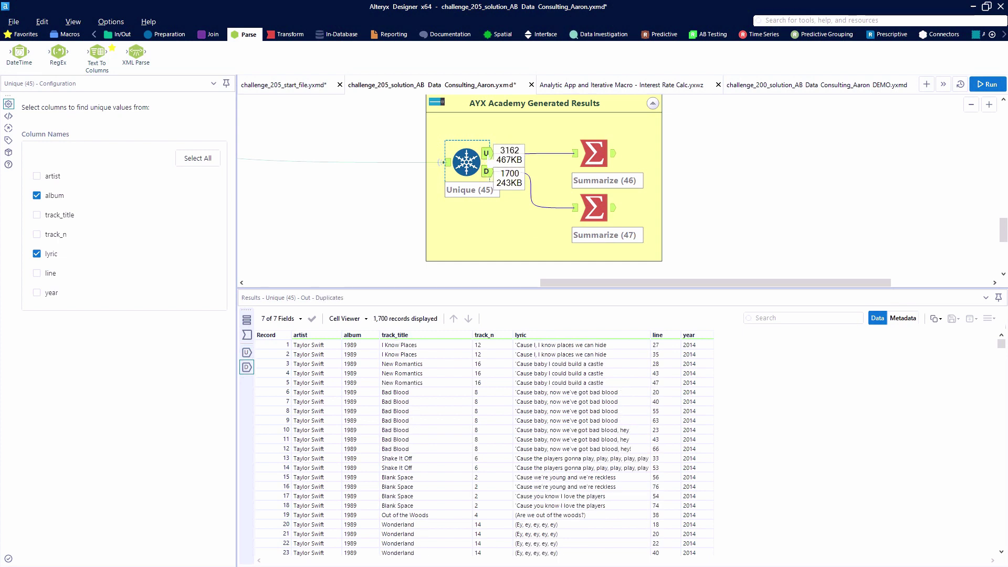
{"action": "left_click", "coordinate": [486, 153]}
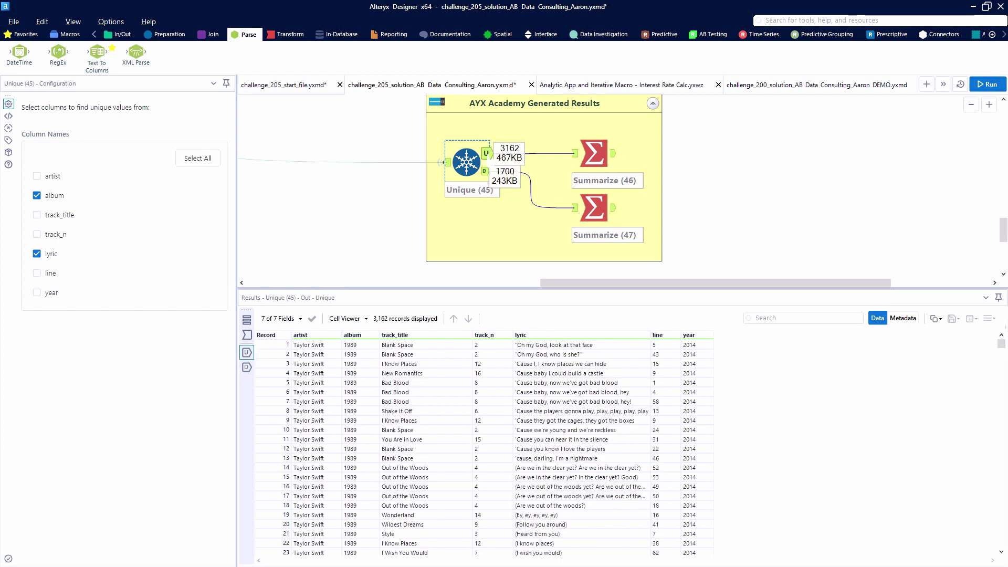
{"action": "left_click", "coordinate": [577, 366]}
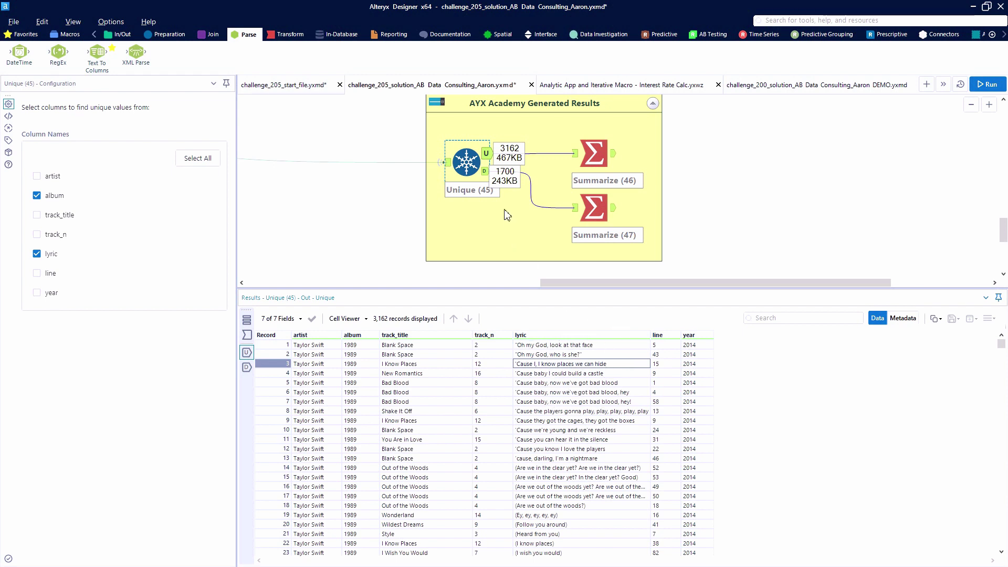
{"action": "left_click", "coordinate": [485, 172]}
{"action": "left_click_drag", "start_coordinate": [588, 347], "coordinate": [589, 357]}
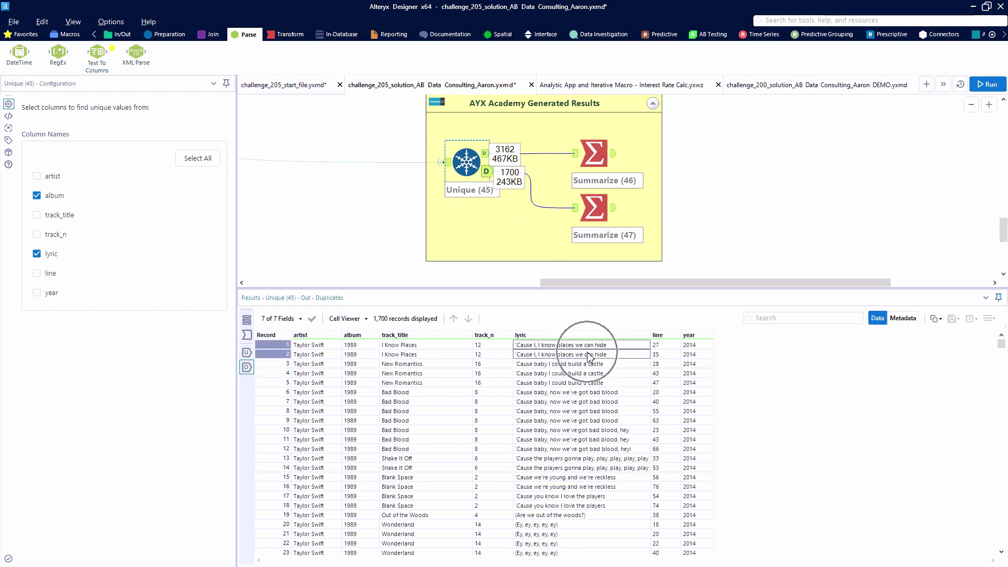
{"action": "left_click", "coordinate": [619, 167]}
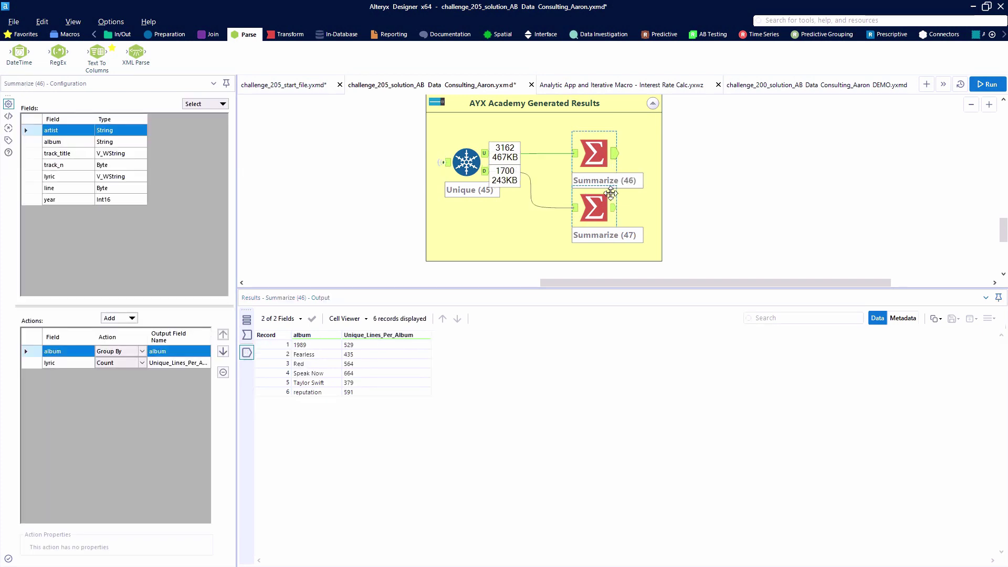
{"action": "left_click", "coordinate": [618, 216]}
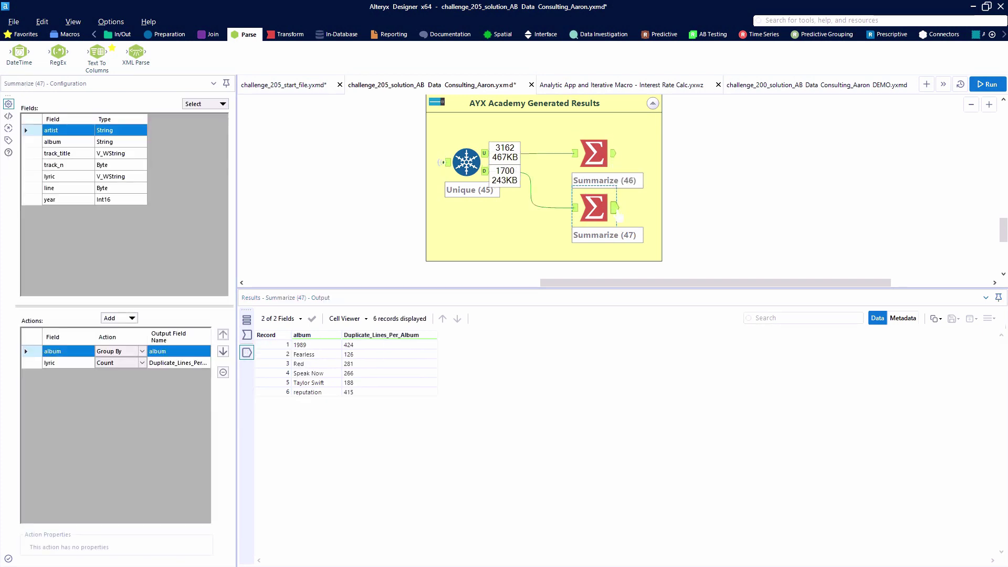
Step: View the 4.2 Sort output: six joined album rows ordered by Album Year, 2006 to 2017
{"action": "scroll", "coordinate": [619, 215], "scroll_direction": "down", "scroll_amount": 3}
{"action": "scroll", "coordinate": [844, 208], "scroll_direction": "up", "scroll_amount": 4}
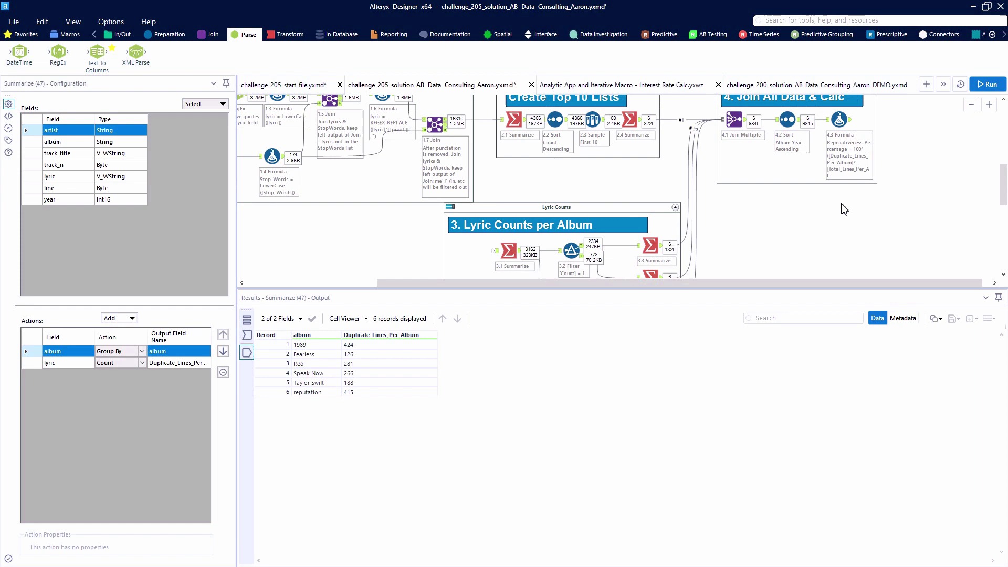
{"action": "scroll", "coordinate": [844, 209], "scroll_direction": "up", "scroll_amount": 2}
{"action": "scroll", "coordinate": [840, 279], "scroll_direction": "right", "scroll_amount": 1}
{"action": "scroll", "coordinate": [874, 146], "scroll_direction": "up", "scroll_amount": 2}
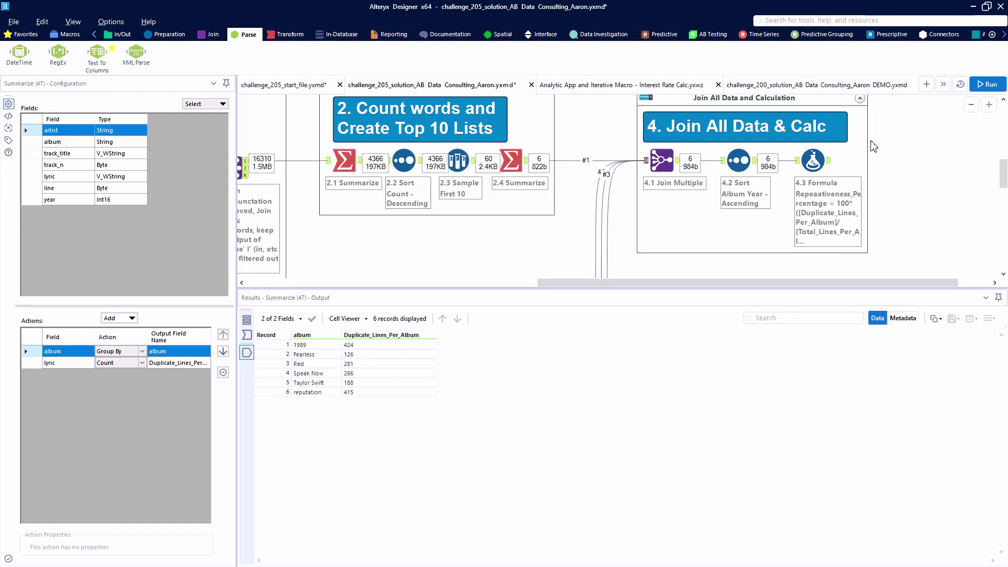
{"action": "scroll", "coordinate": [874, 146], "scroll_direction": "up", "scroll_amount": 1}
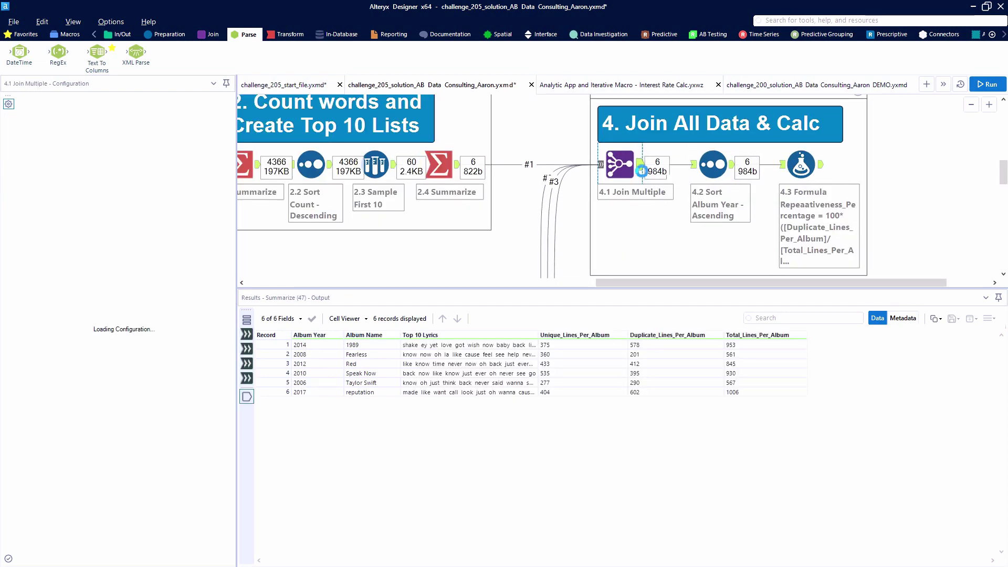
{"action": "left_click", "coordinate": [713, 165]}
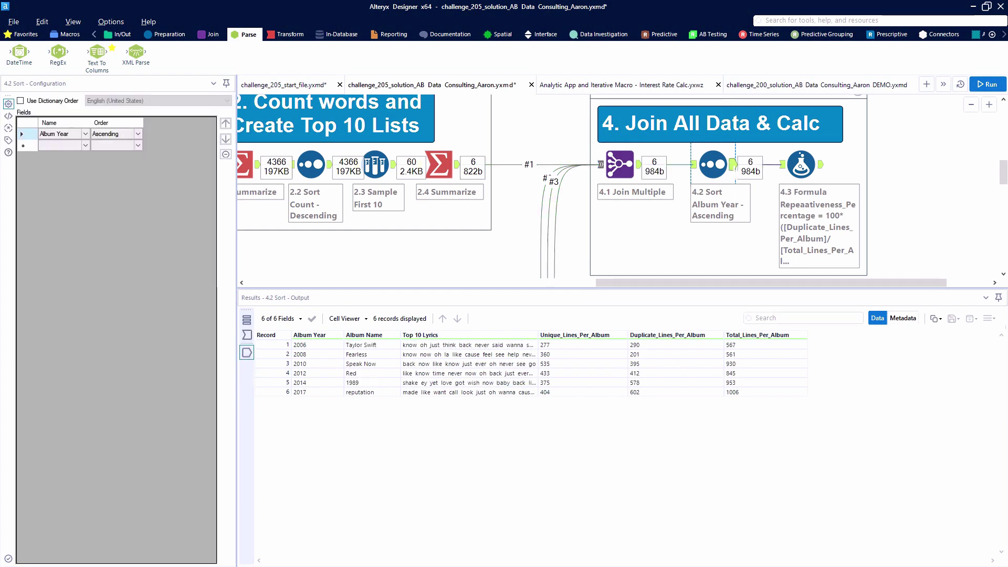
{"action": "left_click_drag", "start_coordinate": [315, 345], "coordinate": [315, 397]}
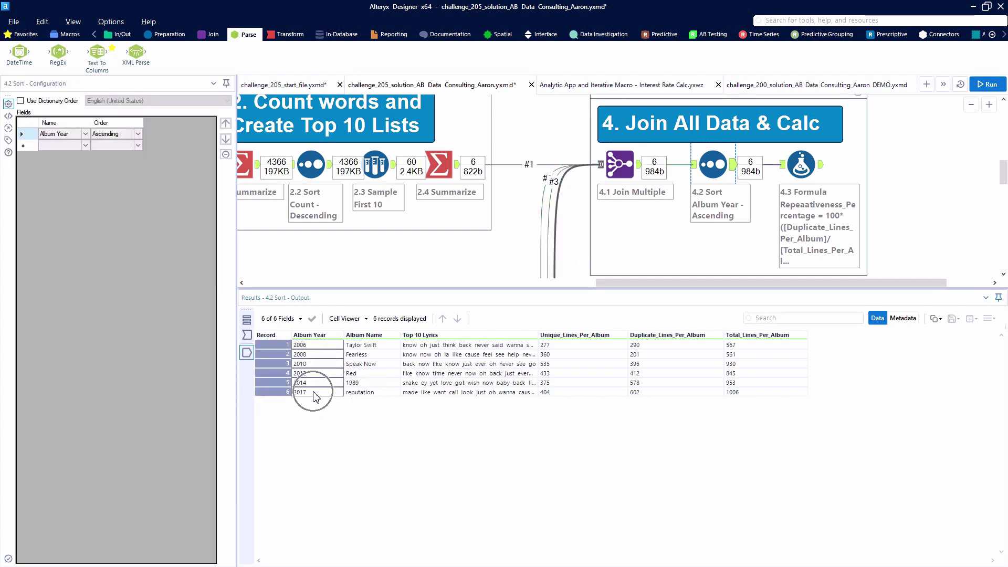
Step: View the 4.3 Formula's Repeatativeness_Percentage, 100 × duplicate ÷ total lines, for each album
{"action": "left_click", "coordinate": [818, 167]}
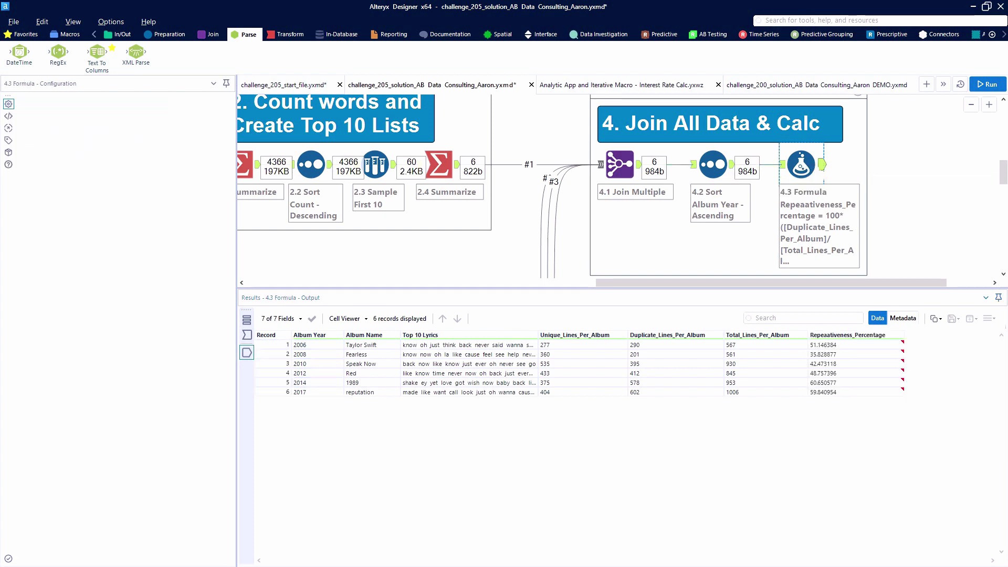